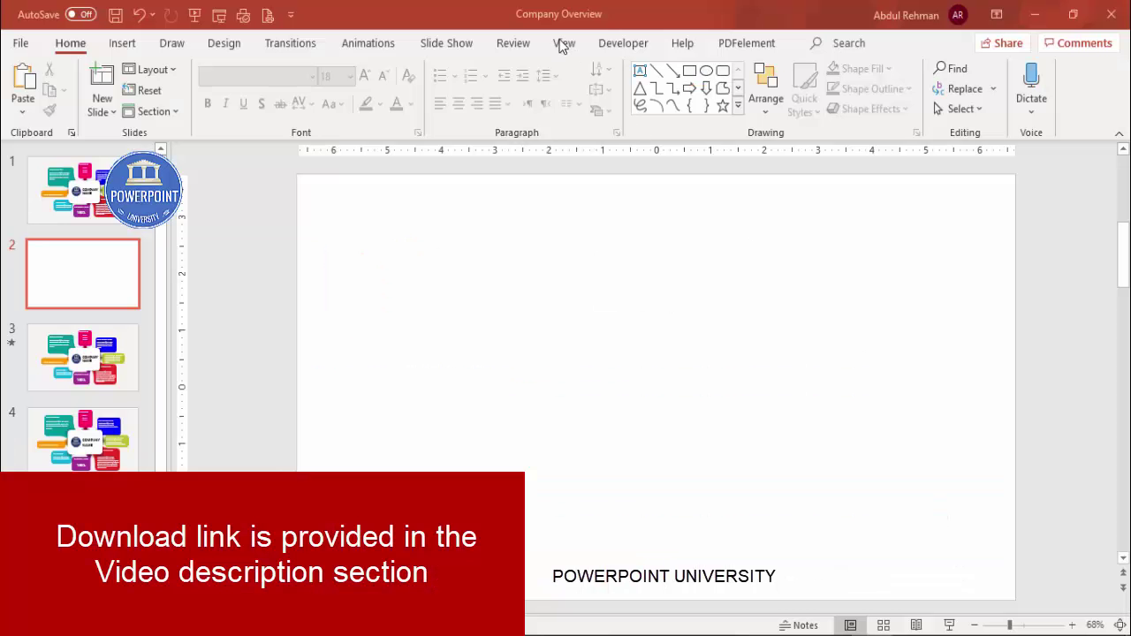
Turn on the dashed centre guides from the View tab over blank slide 2
{"action": "left_click", "coordinate": [563, 43]}
{"action": "left_click", "coordinate": [336, 108]}
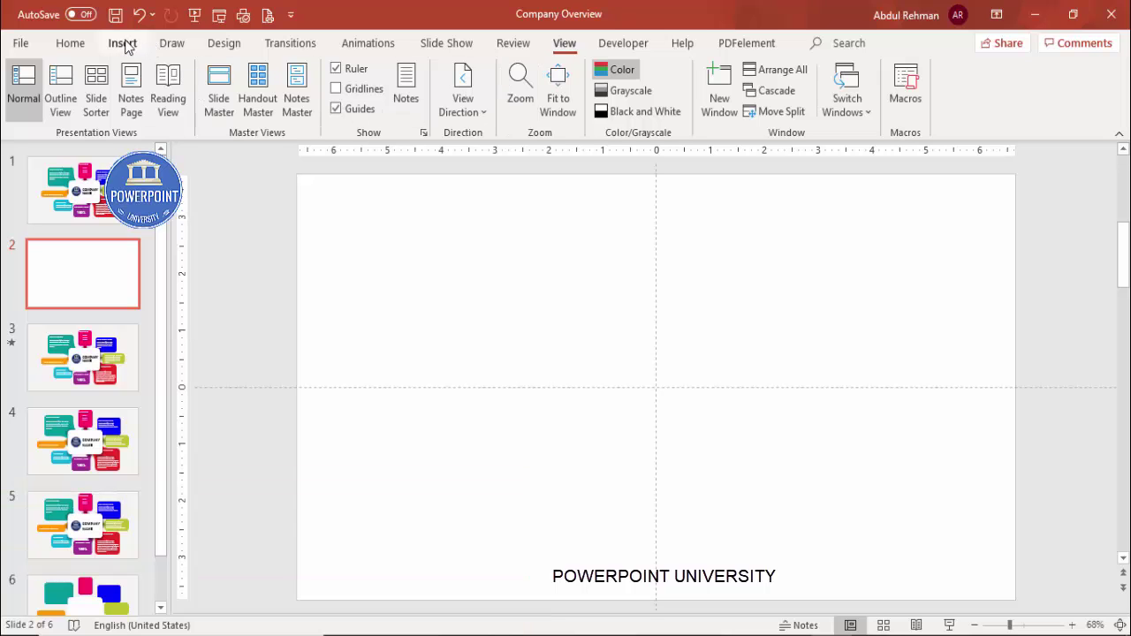
Draw a blue rounded rectangle near the slide centre with no outline
{"action": "left_click", "coordinate": [132, 46]}
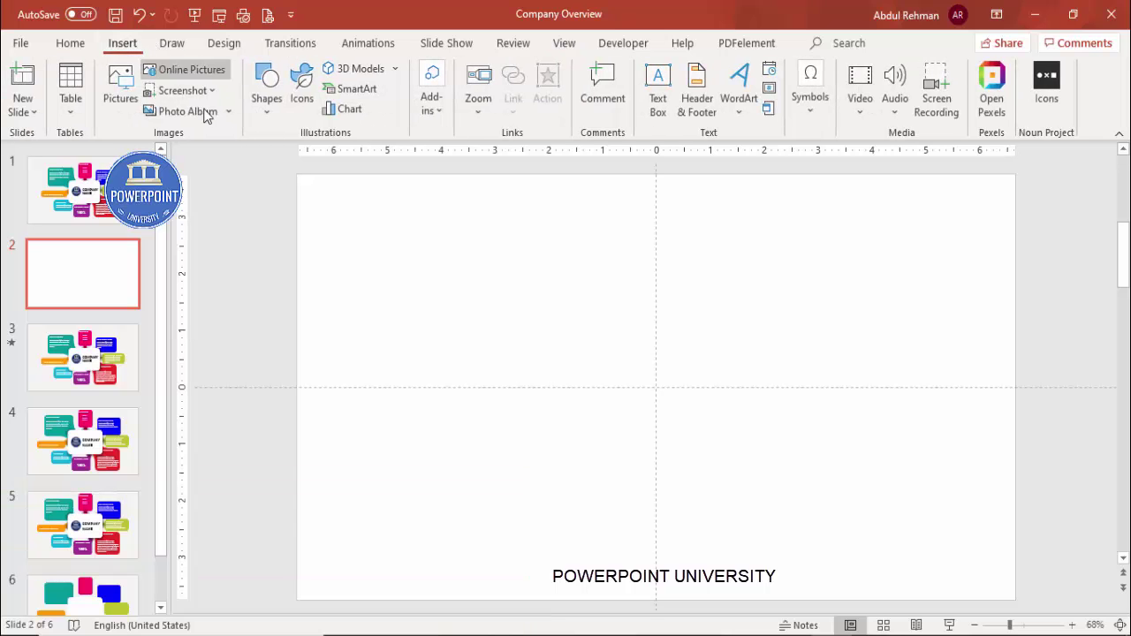
{"action": "left_click", "coordinate": [267, 113]}
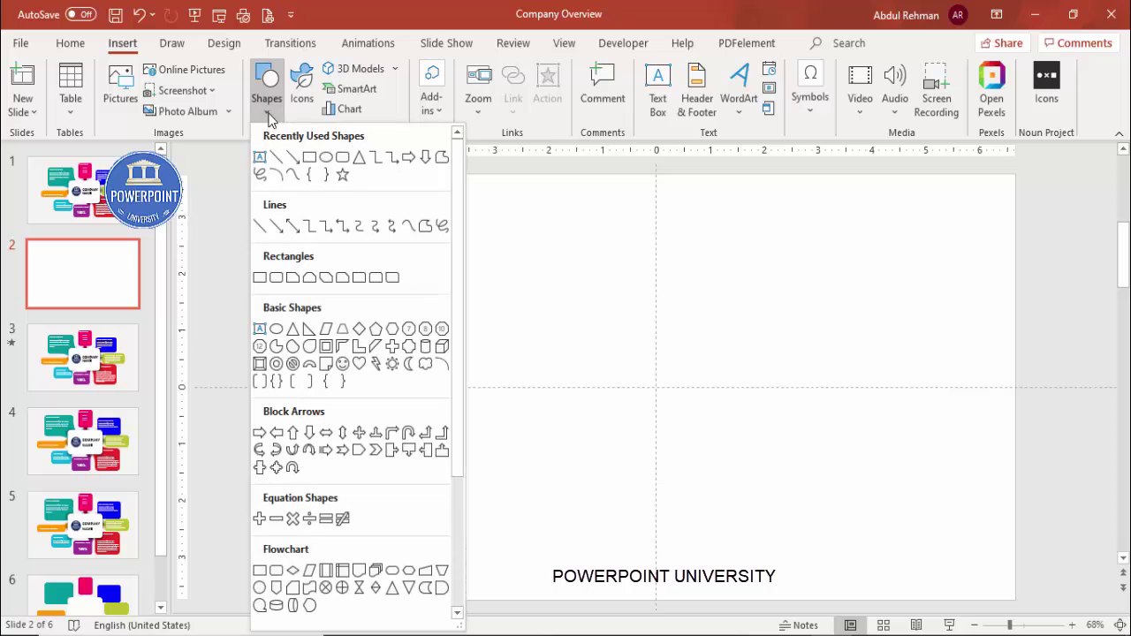
{"action": "left_click", "coordinate": [275, 279]}
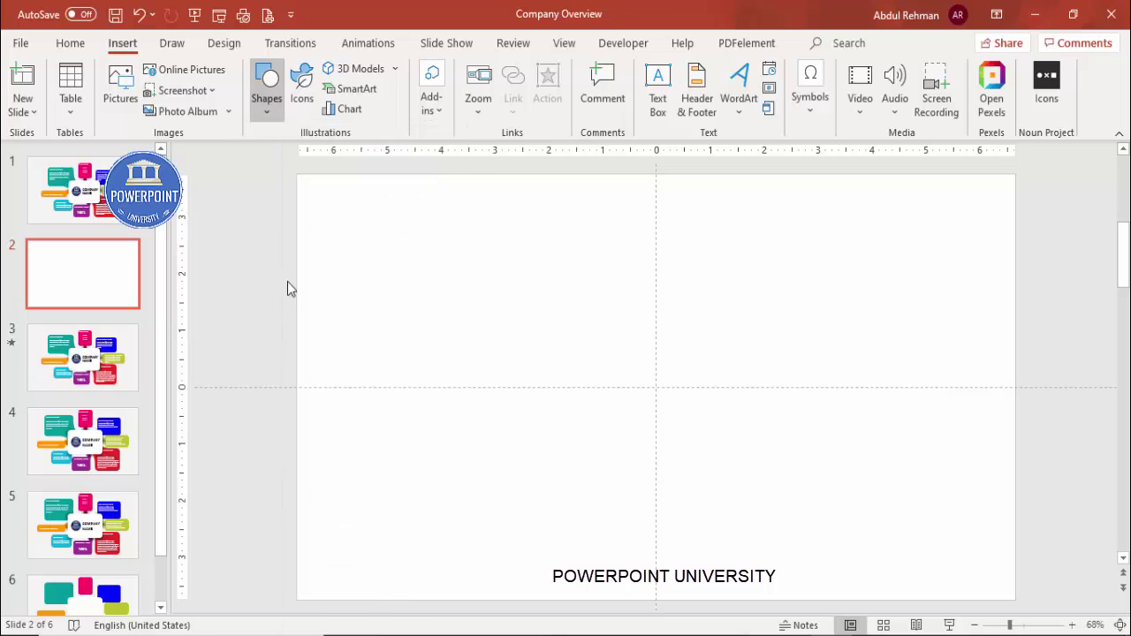
{"action": "left_click_drag", "start_coordinate": [541, 323], "coordinate": [737, 440]}
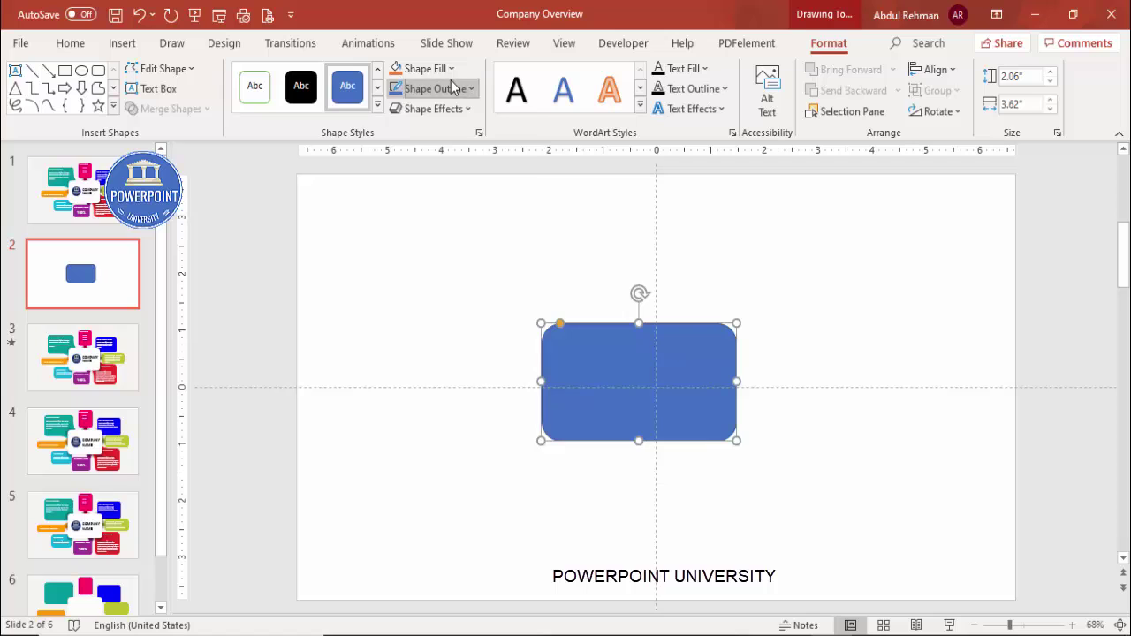
{"action": "left_click", "coordinate": [433, 89]}
{"action": "left_click", "coordinate": [467, 330]}
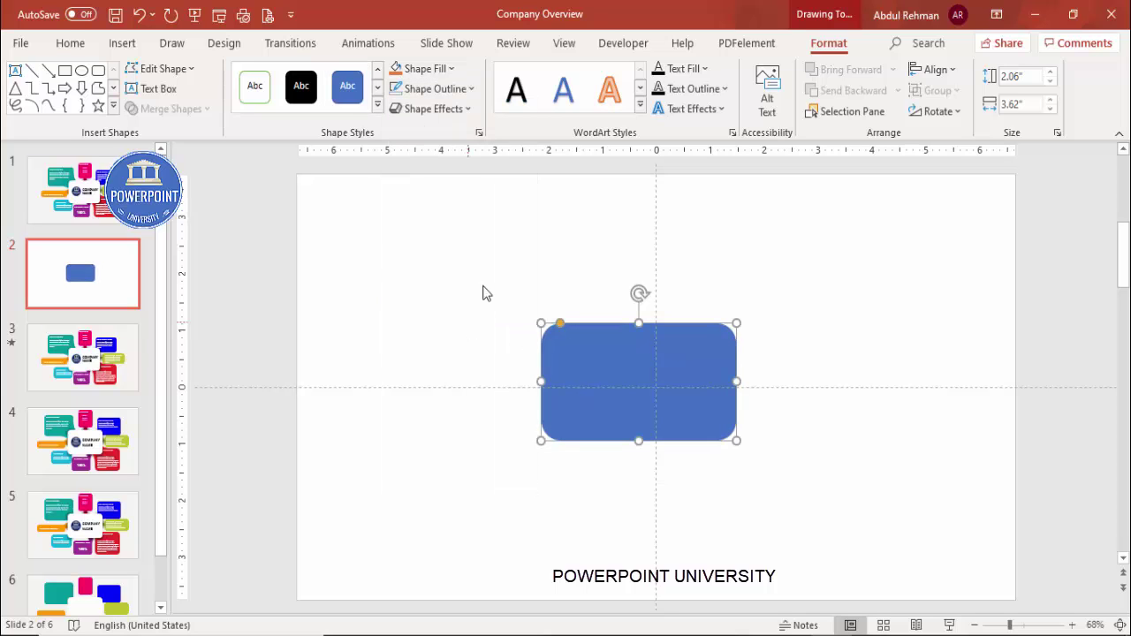
Align the rounded rectangle to the slide's horizontal and vertical centre
{"action": "left_click", "coordinate": [930, 69]}
{"action": "left_click", "coordinate": [958, 119]}
{"action": "left_click", "coordinate": [934, 69]}
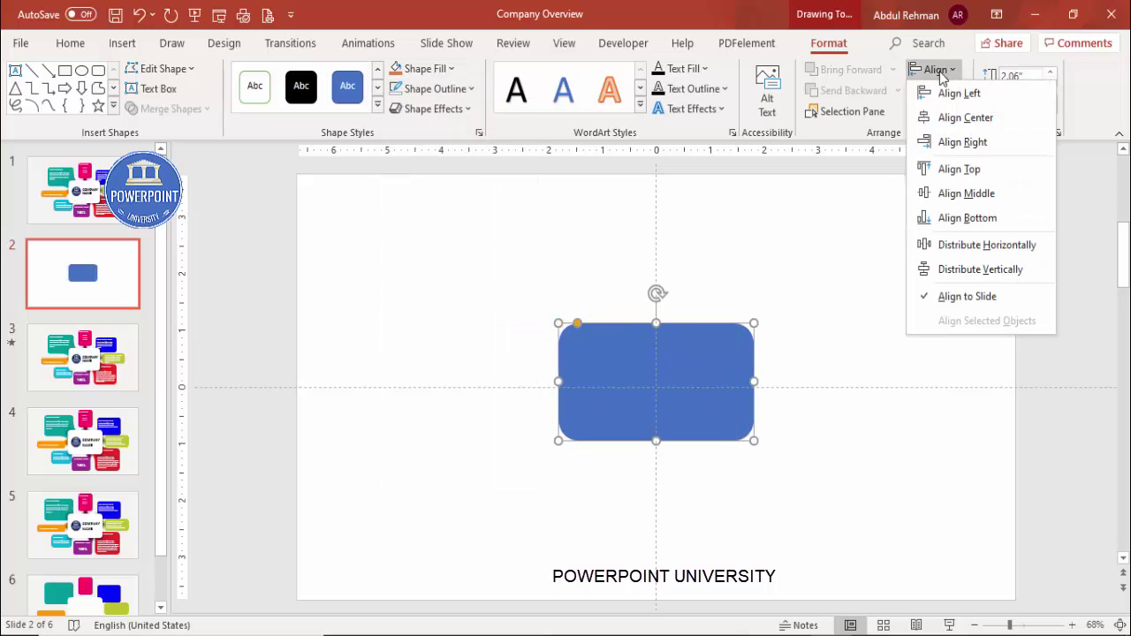
{"action": "left_click", "coordinate": [978, 194]}
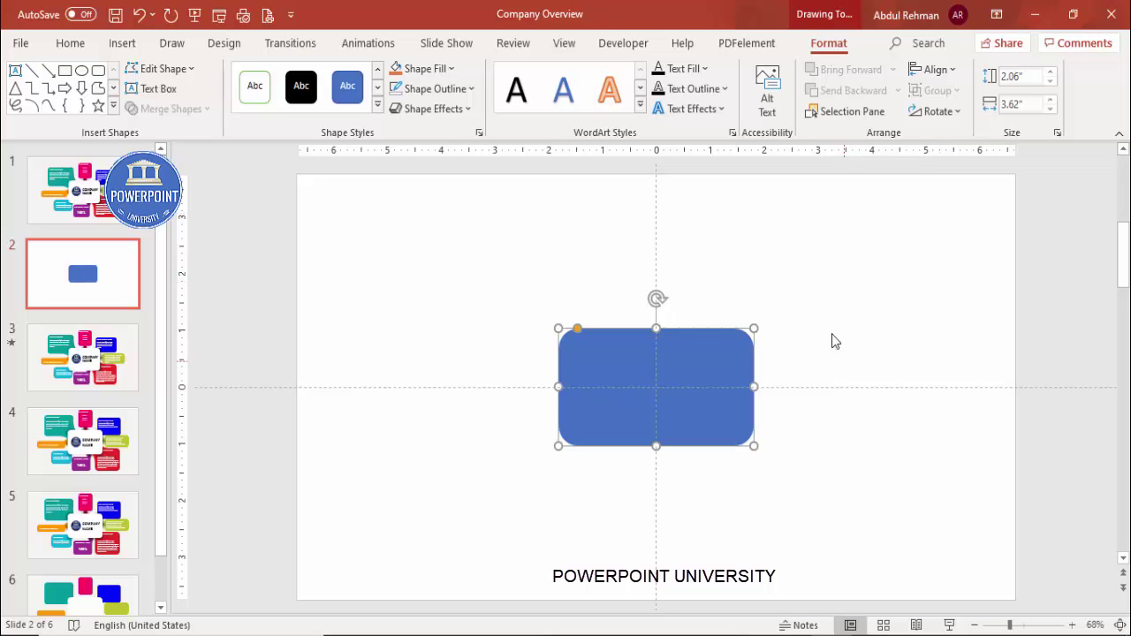
Give slide 2 a light grey background through Format Background
{"action": "right_click", "coordinate": [746, 267]}
{"action": "left_click", "coordinate": [826, 434]}
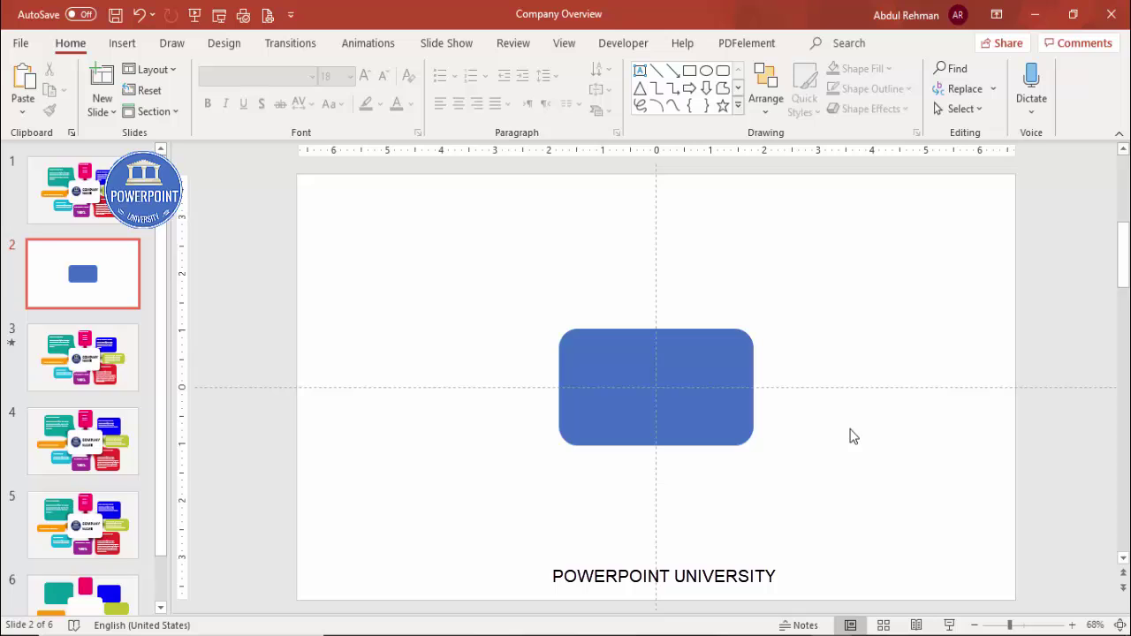
{"action": "left_click", "coordinate": [1082, 369]}
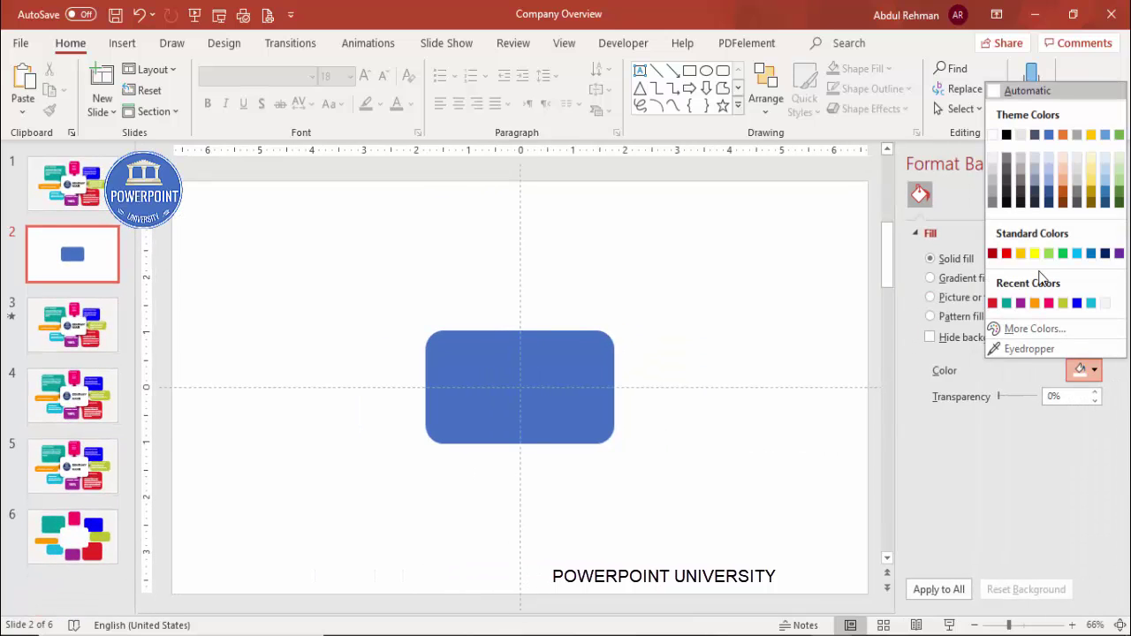
{"action": "left_click", "coordinate": [994, 166]}
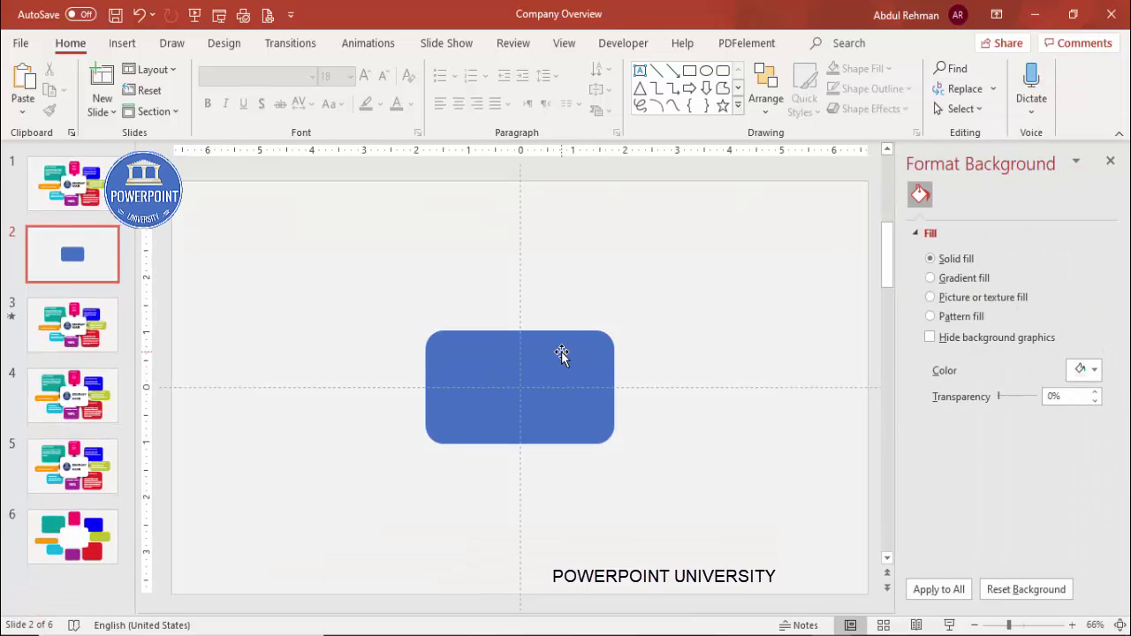
Fill the centred rounded rectangle white to make the card
{"action": "left_click", "coordinate": [561, 351]}
{"action": "left_click", "coordinate": [856, 69]}
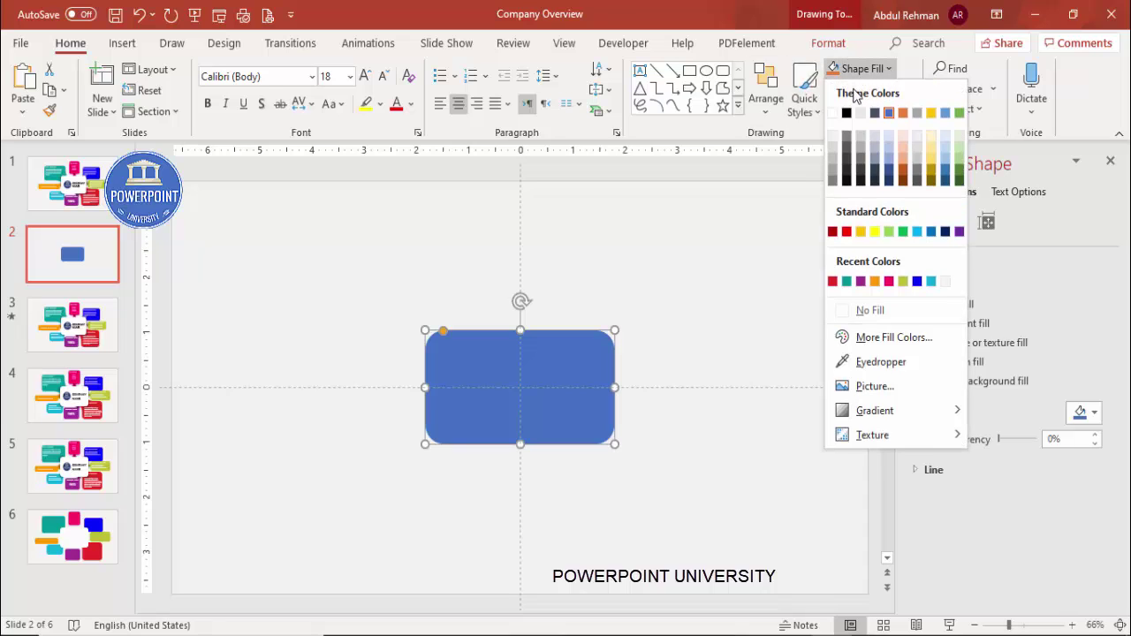
{"action": "left_click", "coordinate": [833, 113]}
{"action": "left_click", "coordinate": [667, 318]}
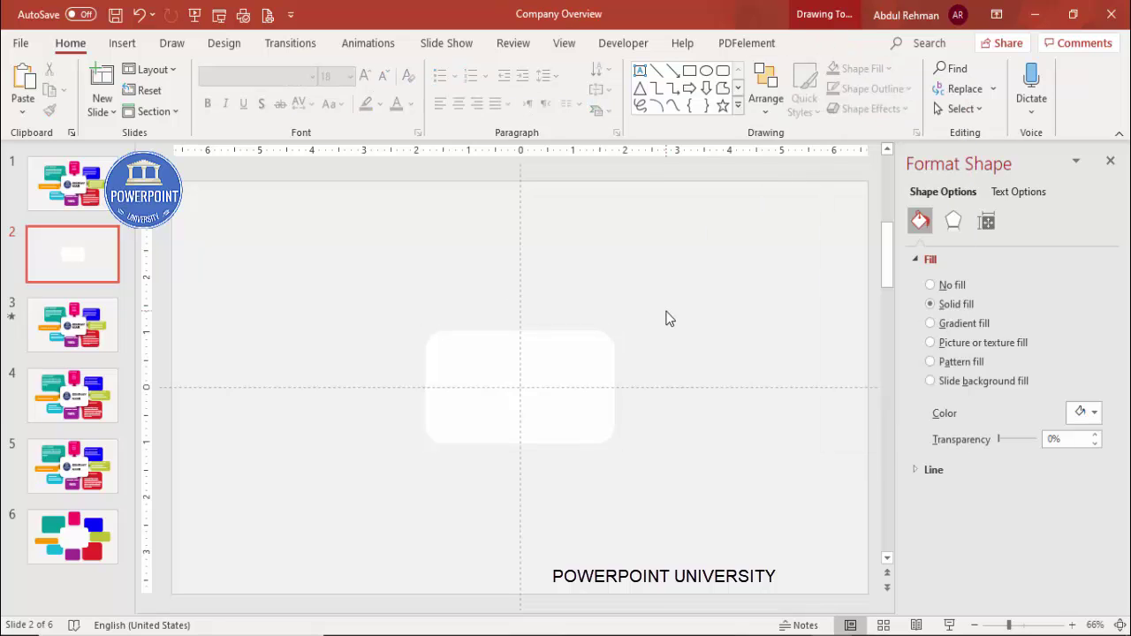
{"action": "left_click", "coordinate": [124, 45]}
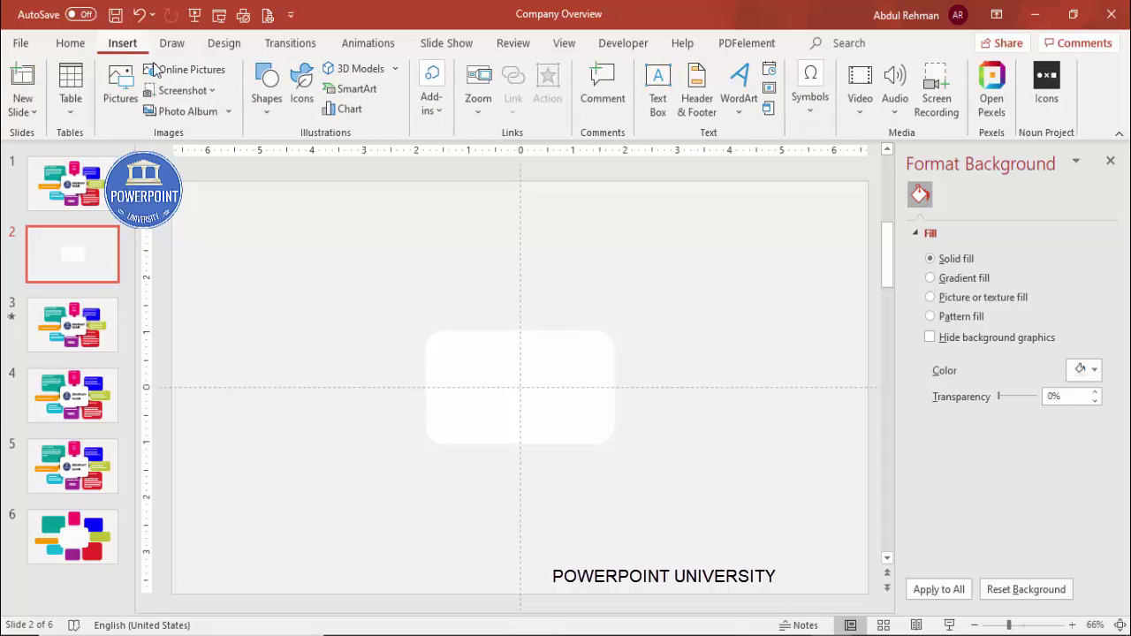
Draw a 0.59" by 2.56" orange rectangle bar without outline left of the white card
{"action": "left_click", "coordinate": [263, 110]}
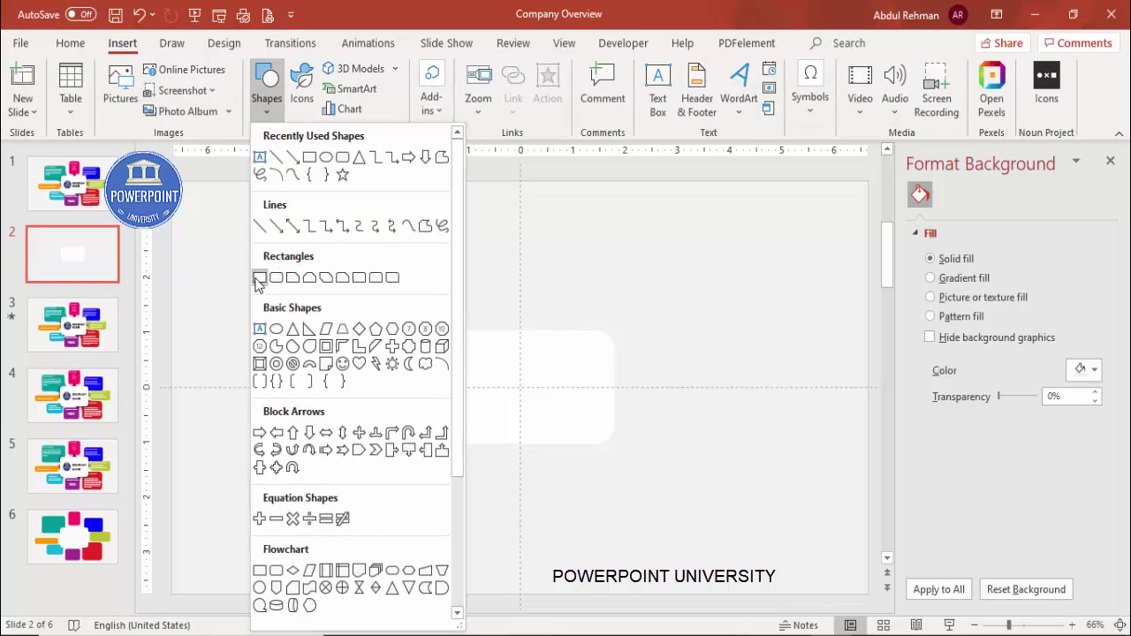
{"action": "left_click", "coordinate": [259, 278]}
{"action": "mouse_move", "coordinate": [276, 378]}
{"action": "left_mouse_down"}
{"action": "mouse_move", "coordinate": [412, 411]}
{"action": "mouse_move", "coordinate": [367, 392]}
{"action": "left_mouse_up"}
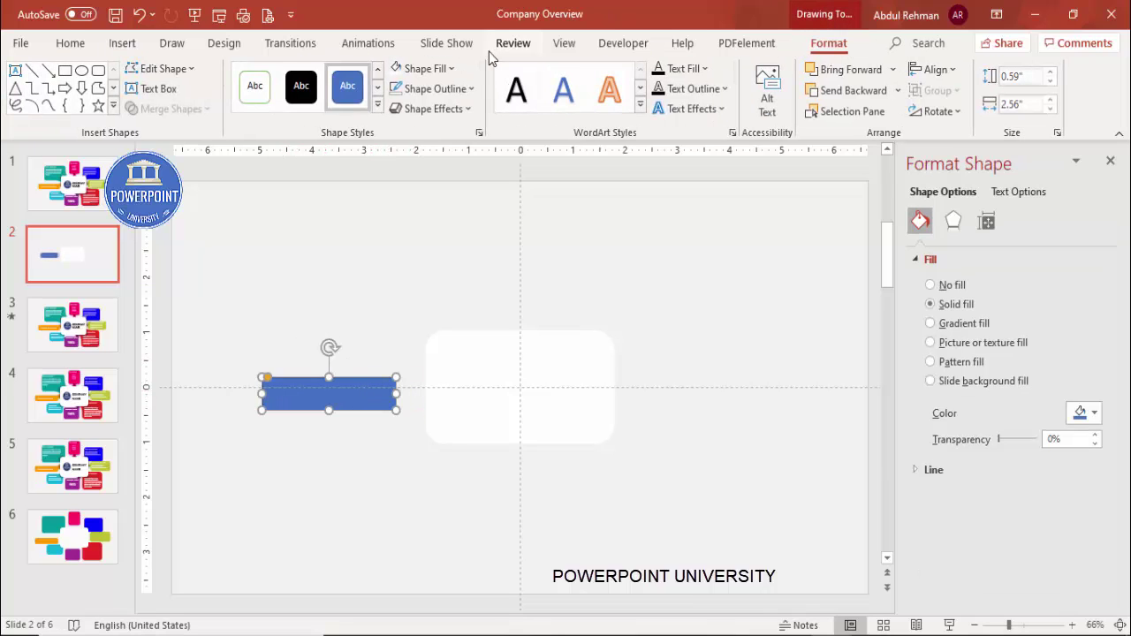
{"action": "left_click", "coordinate": [460, 90]}
{"action": "left_click", "coordinate": [455, 331]}
{"action": "left_click", "coordinate": [446, 69]}
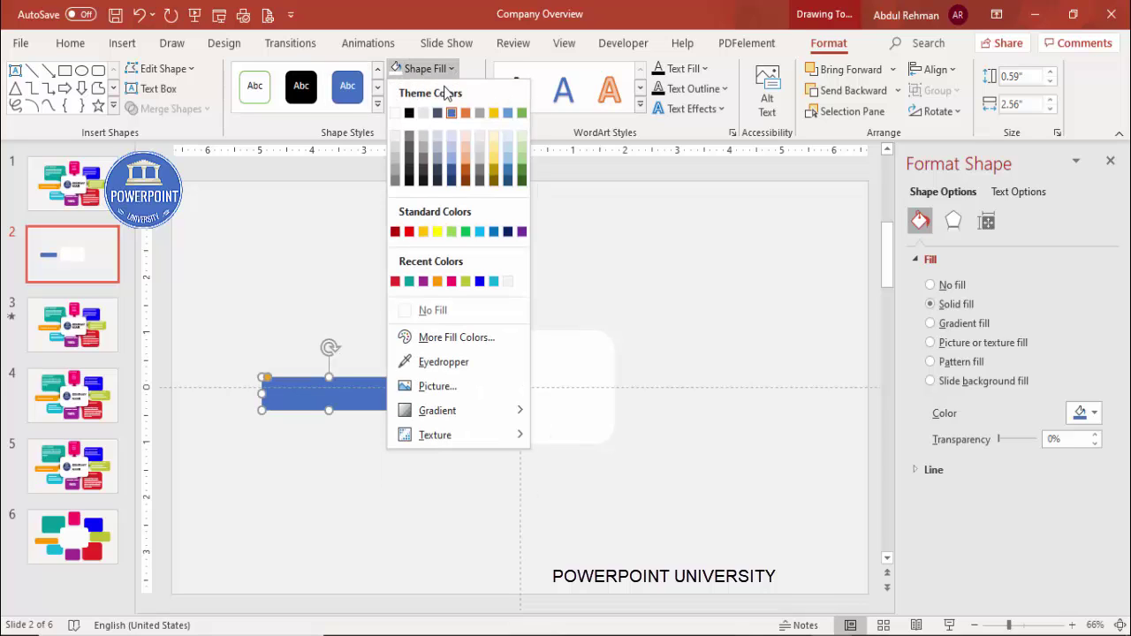
{"action": "left_click", "coordinate": [436, 282]}
{"action": "left_click", "coordinate": [416, 296]}
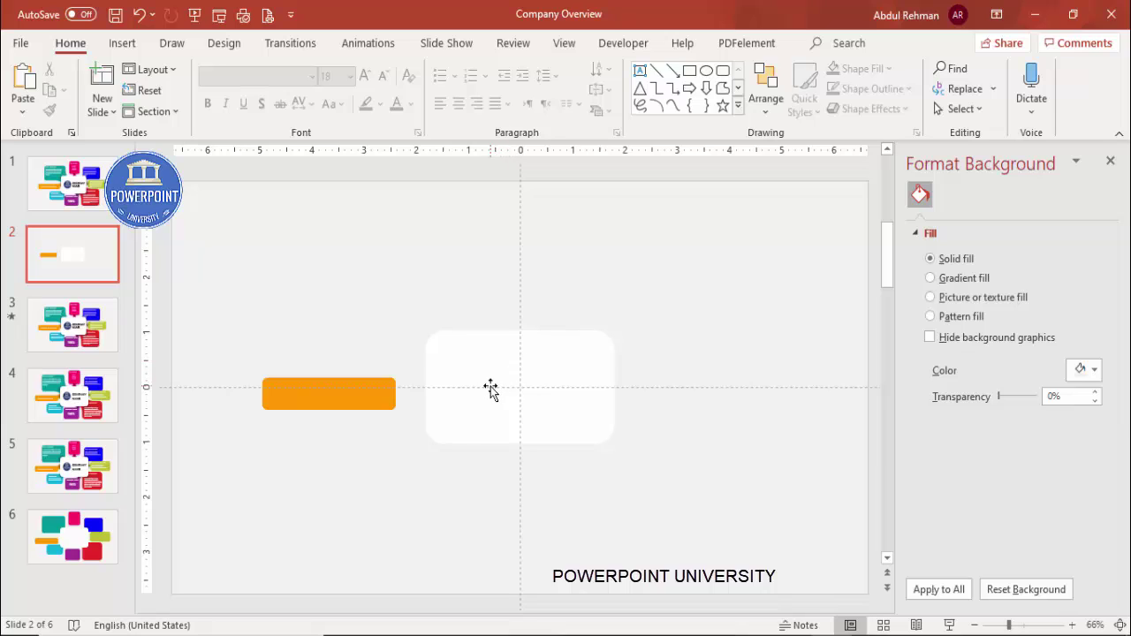
{"action": "left_click", "coordinate": [122, 43]}
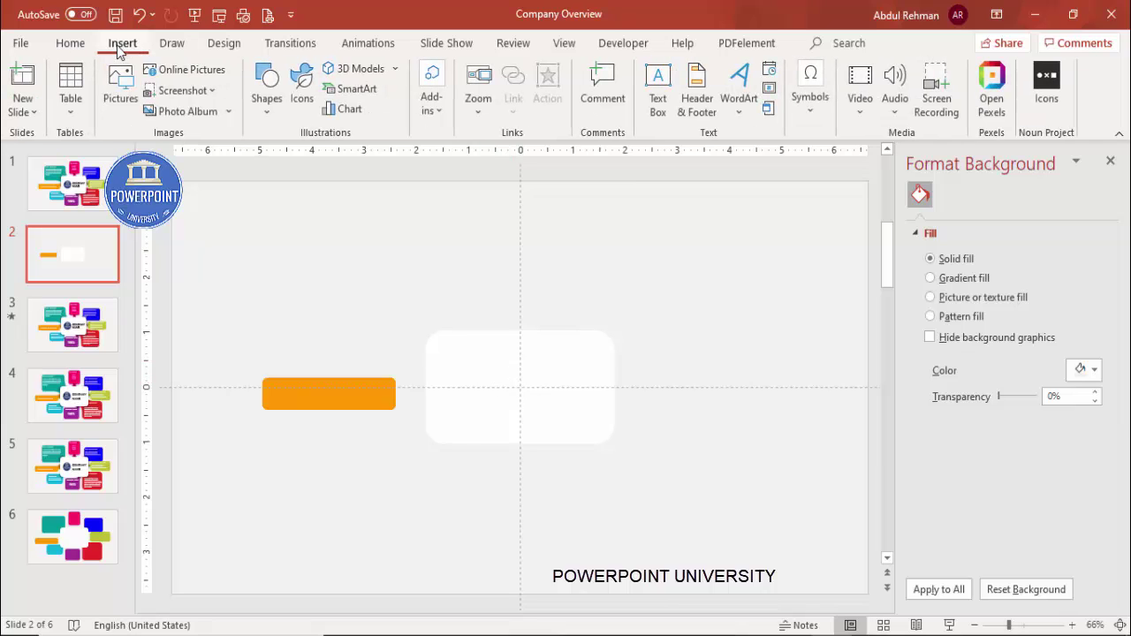
Draw a 0.91" grey circle with no outline inside the card's left side
{"action": "left_click", "coordinate": [264, 101]}
{"action": "left_click", "coordinate": [276, 329]}
{"action": "mouse_move", "coordinate": [451, 360]}
{"action": "left_mouse_down"}
{"action": "mouse_move", "coordinate": [495, 407]}
{"action": "mouse_move", "coordinate": [470, 386]}
{"action": "left_mouse_up"}
{"action": "left_click", "coordinate": [422, 89]}
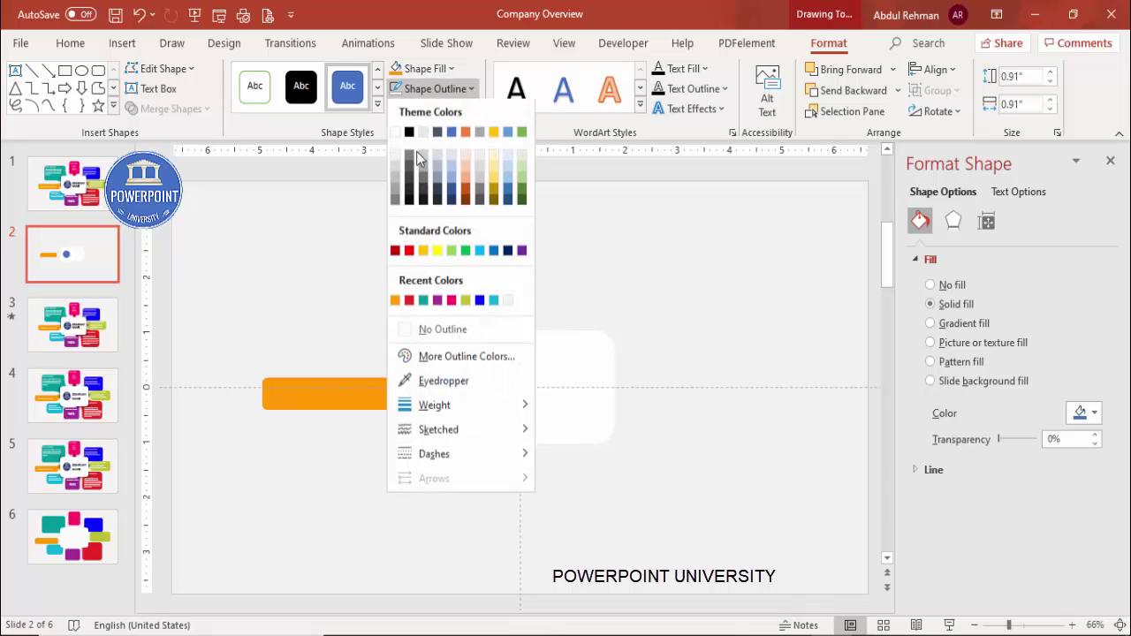
{"action": "left_click", "coordinate": [463, 329]}
{"action": "left_click", "coordinate": [448, 69]}
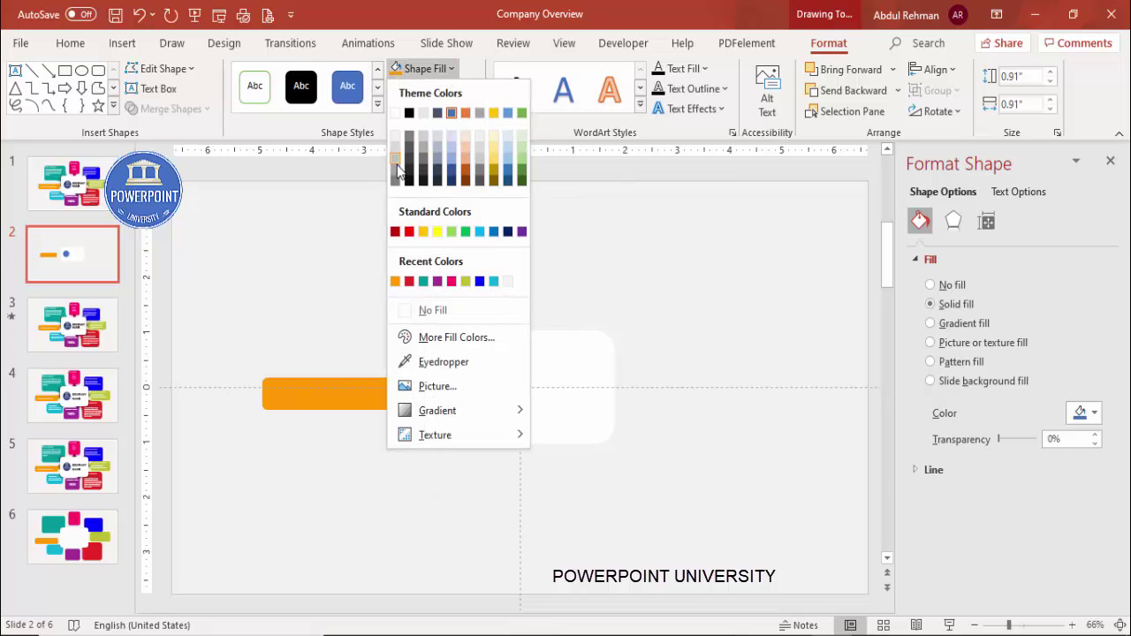
{"action": "left_click", "coordinate": [397, 179]}
{"action": "left_click", "coordinate": [423, 258]}
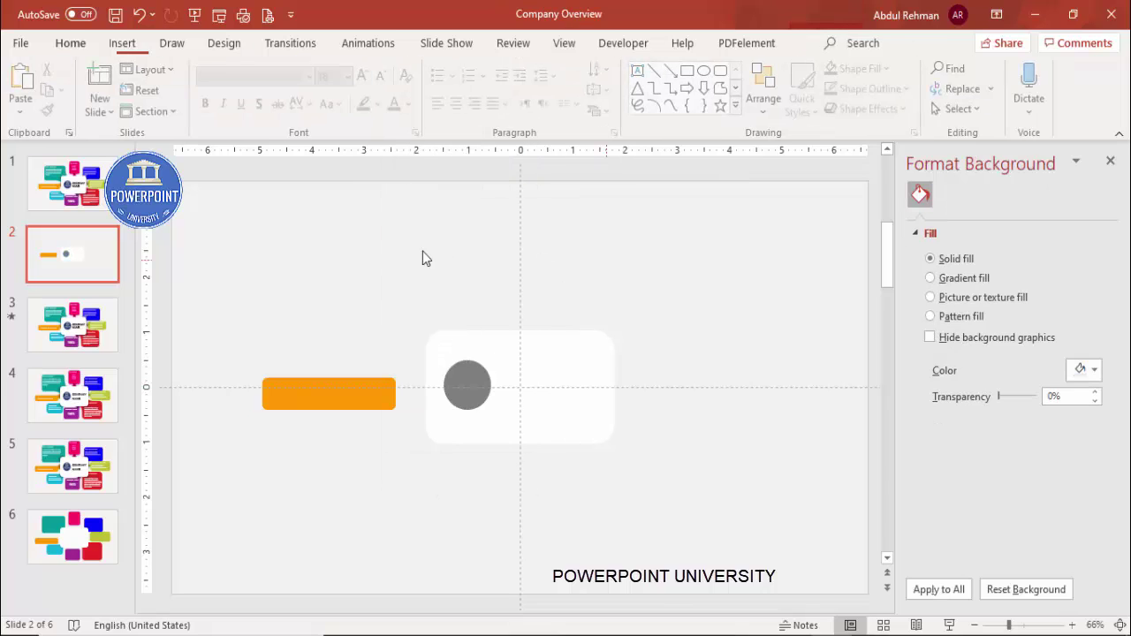
{"action": "left_click", "coordinate": [122, 43]}
{"action": "left_click", "coordinate": [658, 88]}
Add a text box right of the circle reading 'COMPANY' and 'NAME' on two lines
{"action": "left_click_drag", "start_coordinate": [512, 360], "coordinate": [601, 402]}
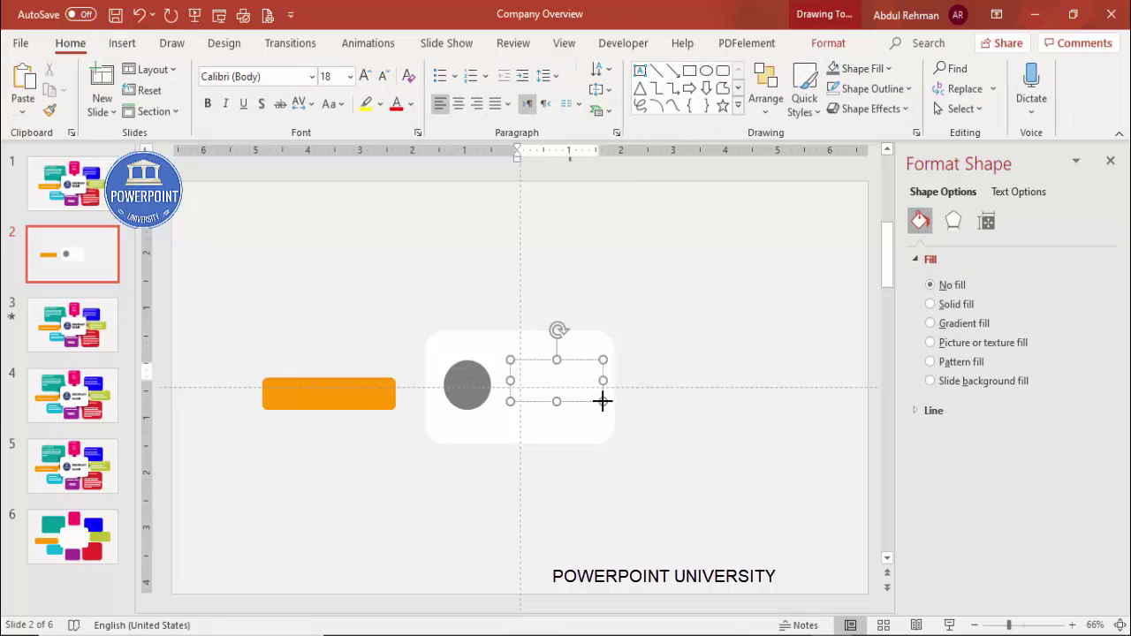
{"action": "type", "text": "COMPANY"}
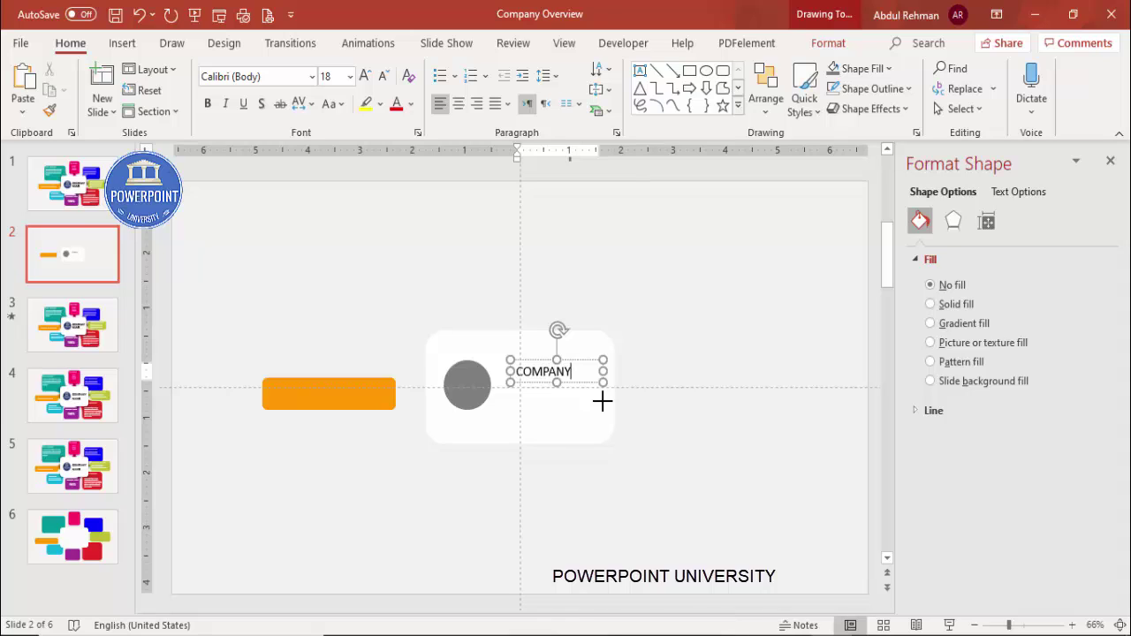
{"action": "key", "text": "Return"}
{"action": "type", "text": "NAME"}
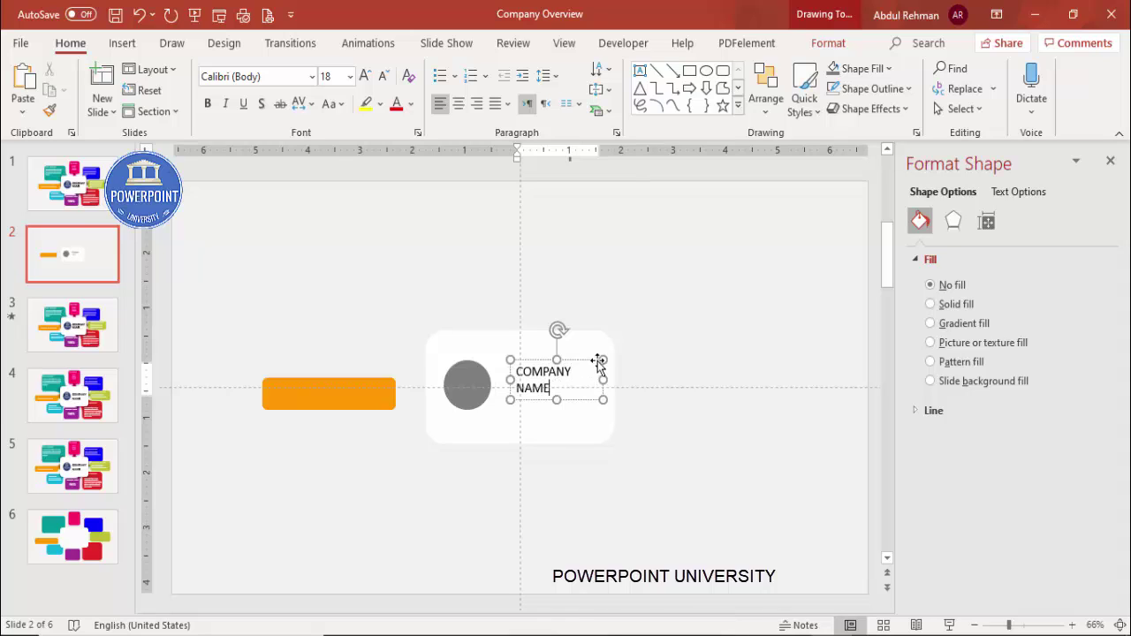
{"action": "left_click", "coordinate": [599, 364]}
Format COMPANY NAME as bold 24 pt Roboto and widen its box
{"action": "left_click", "coordinate": [276, 74]}
{"action": "type", "text": "Roboto"}
{"action": "key", "text": "Return"}
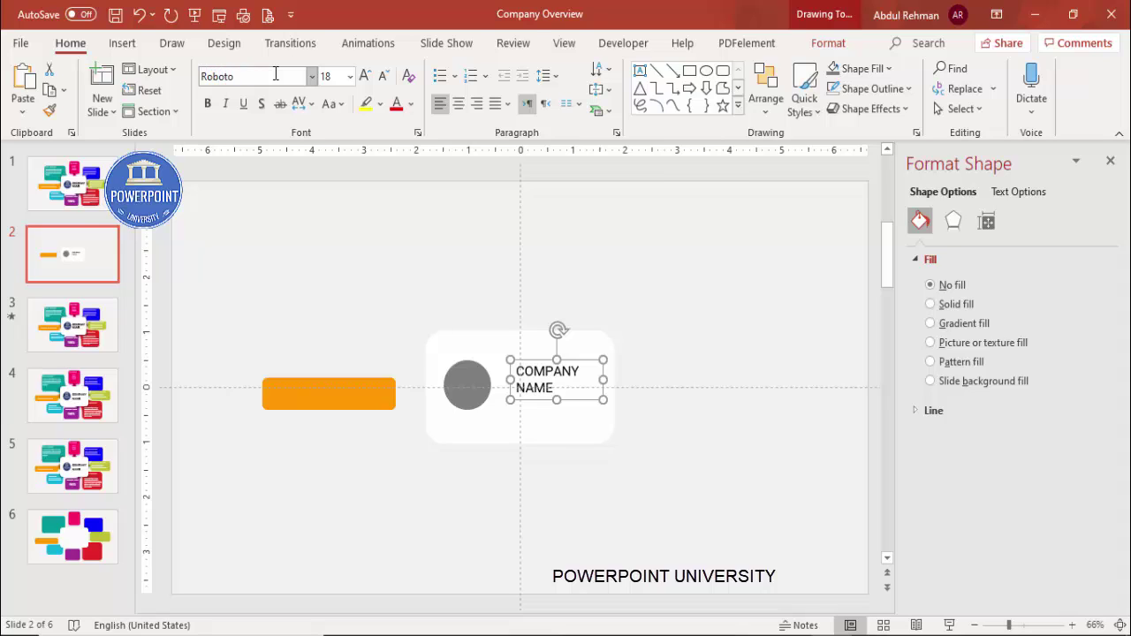
{"action": "left_click", "coordinate": [208, 103]}
{"action": "left_click", "coordinate": [364, 76]}
{"action": "left_click", "coordinate": [364, 76]}
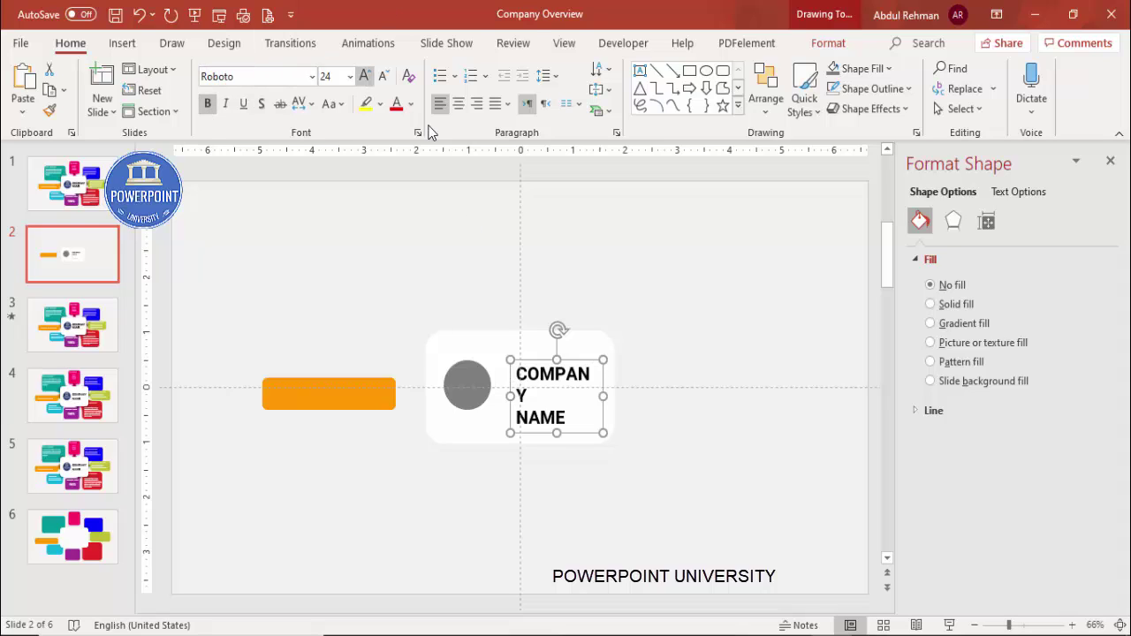
{"action": "left_click_drag", "start_coordinate": [605, 399], "coordinate": [588, 367]}
Move the orange bar onto the centre guide and make it slightly wider and taller
{"action": "left_click_drag", "start_coordinate": [361, 391], "coordinate": [365, 384]}
{"action": "left_click_drag", "start_coordinate": [259, 387], "coordinate": [255, 389]}
{"action": "left_click_drag", "start_coordinate": [327, 370], "coordinate": [327, 362]}
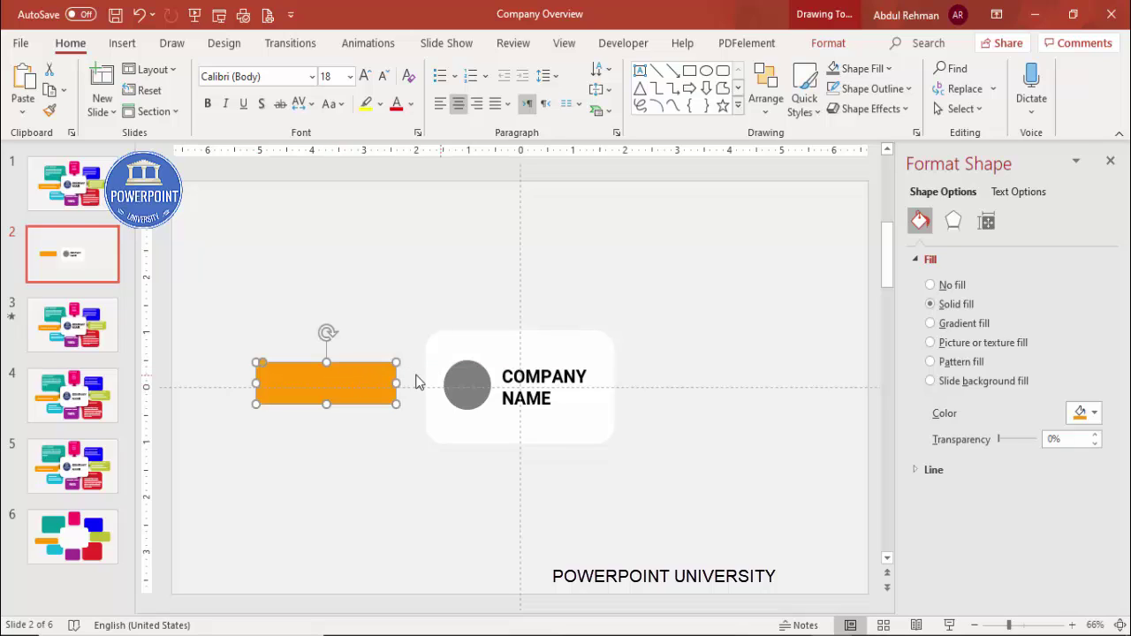
Draw a small orange trapezoid without outline beside the orange bar
{"action": "left_click", "coordinate": [404, 443]}
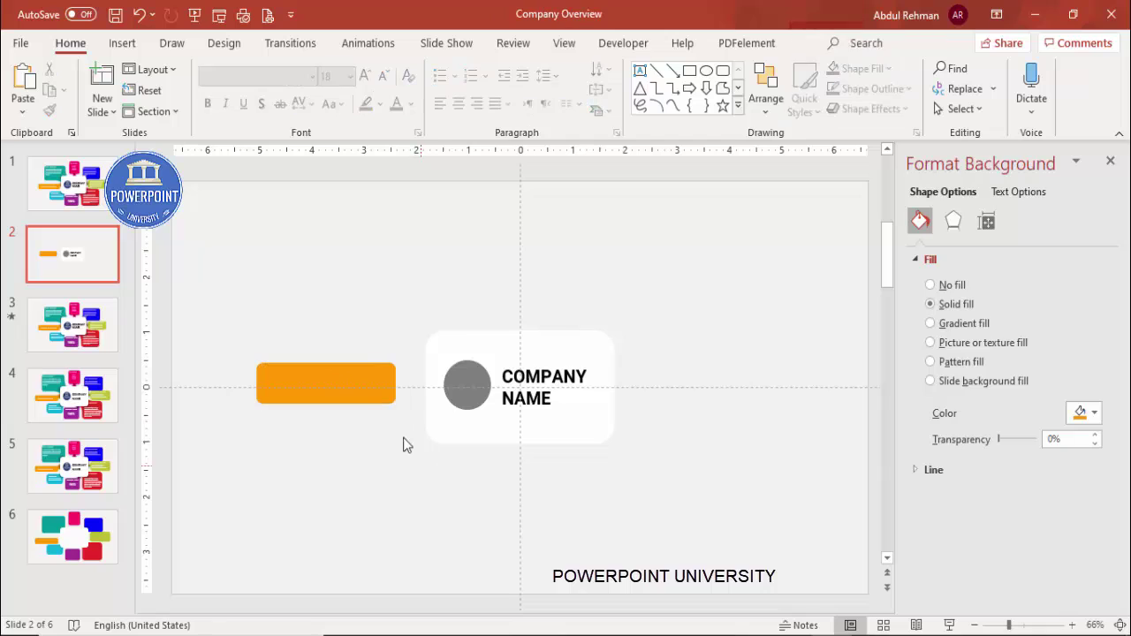
{"action": "left_click", "coordinate": [359, 382]}
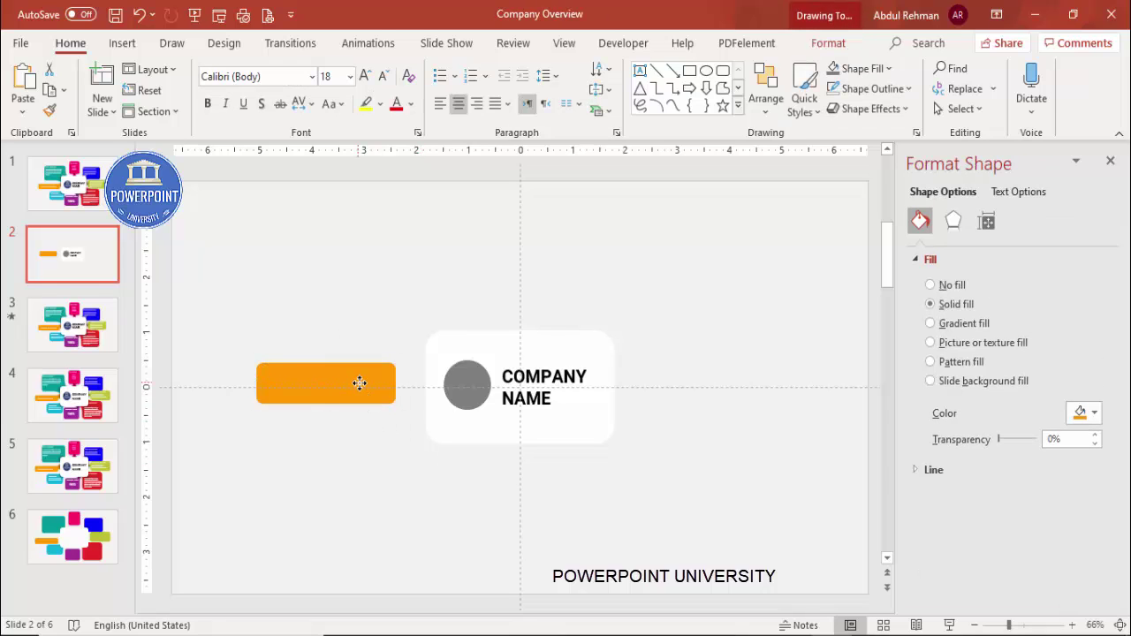
{"action": "left_click", "coordinate": [122, 43]}
{"action": "left_click", "coordinate": [266, 88]}
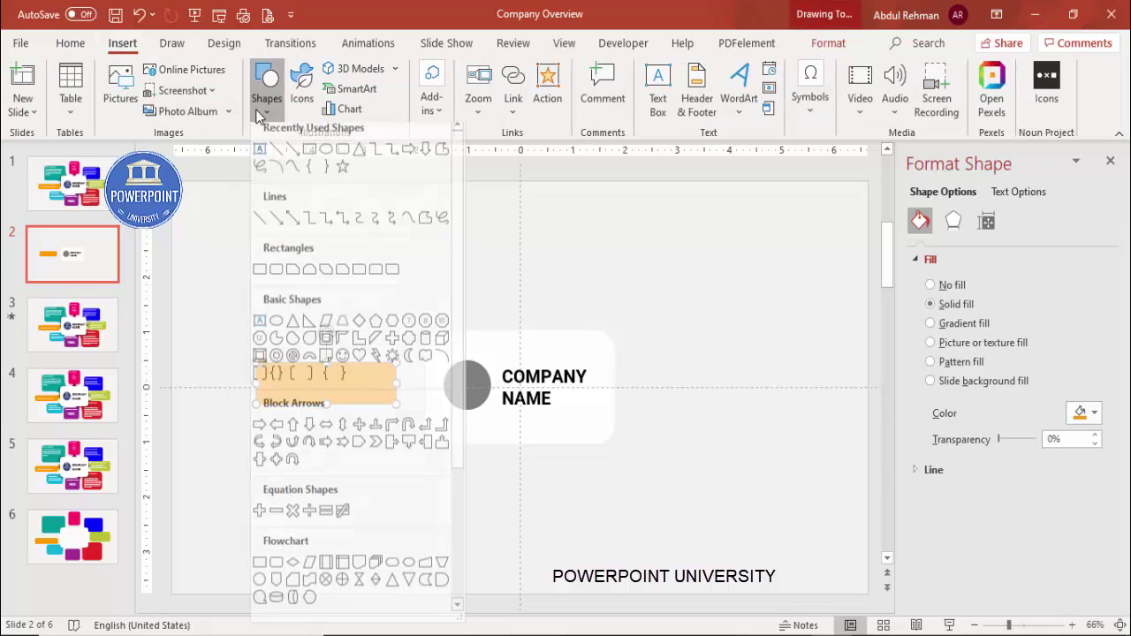
{"action": "left_click", "coordinate": [340, 331]}
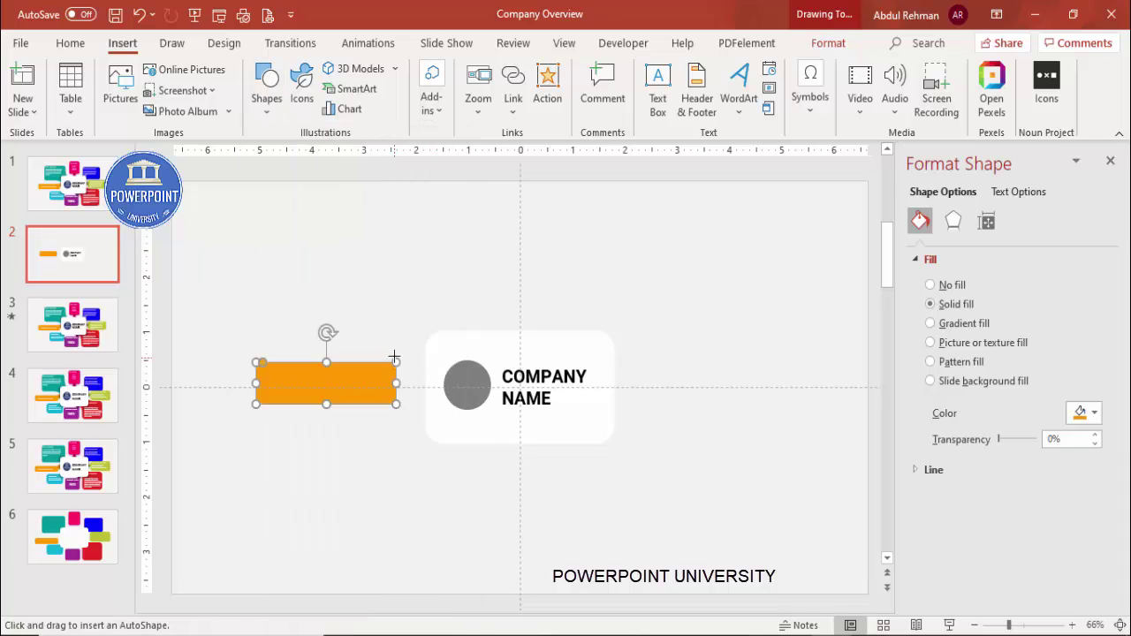
{"action": "left_click_drag", "start_coordinate": [410, 344], "coordinate": [421, 366]}
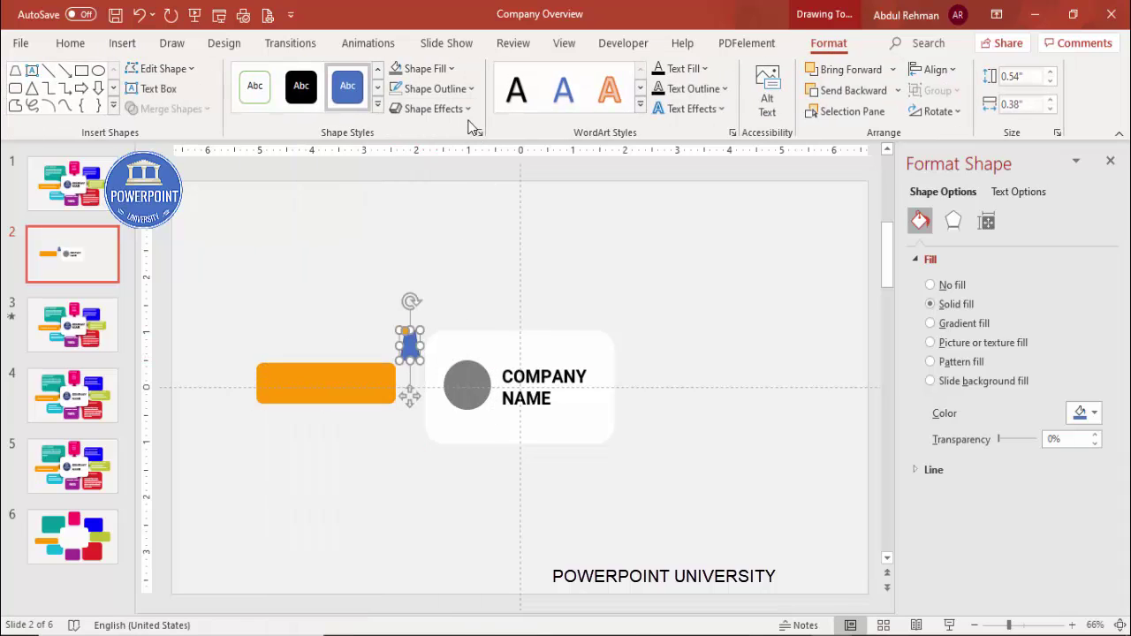
{"action": "left_click", "coordinate": [469, 87]}
{"action": "left_click", "coordinate": [463, 330]}
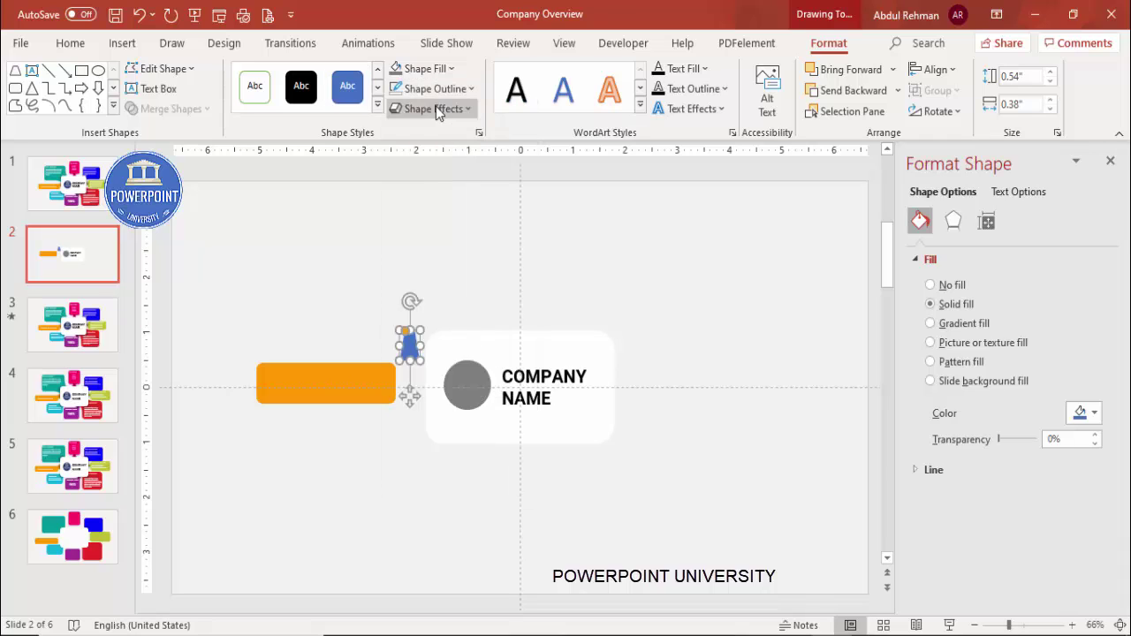
{"action": "left_click", "coordinate": [422, 68]}
{"action": "left_click", "coordinate": [395, 281]}
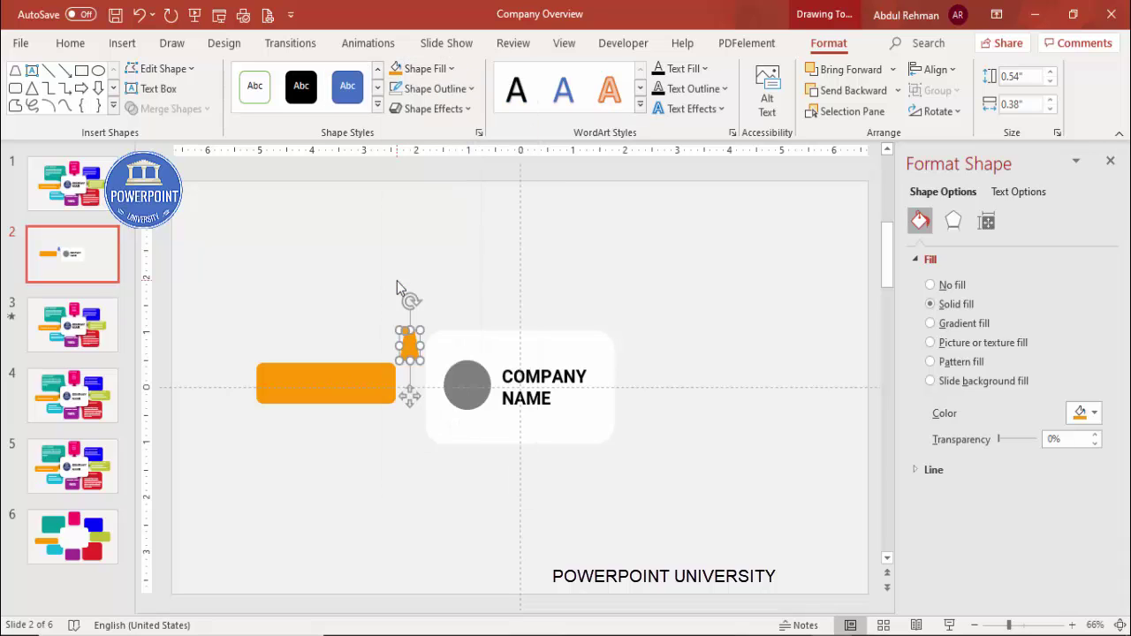
Rotate the trapezoid 90° left and place it against the bar's end, narrowing its thin end
{"action": "left_click", "coordinate": [936, 112]}
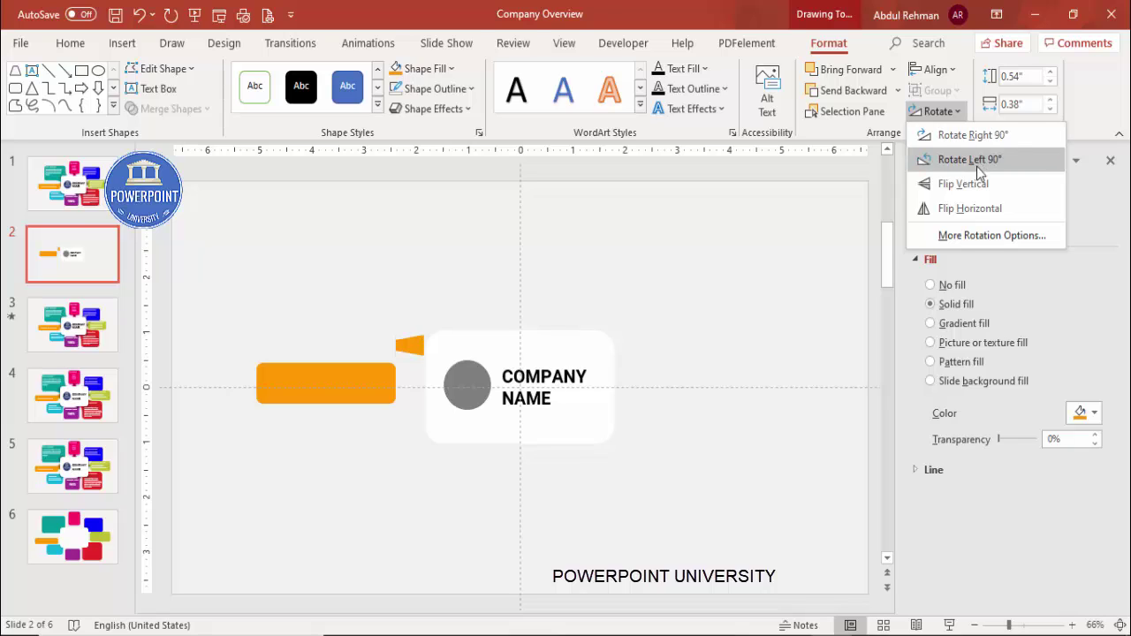
{"action": "left_click", "coordinate": [979, 168]}
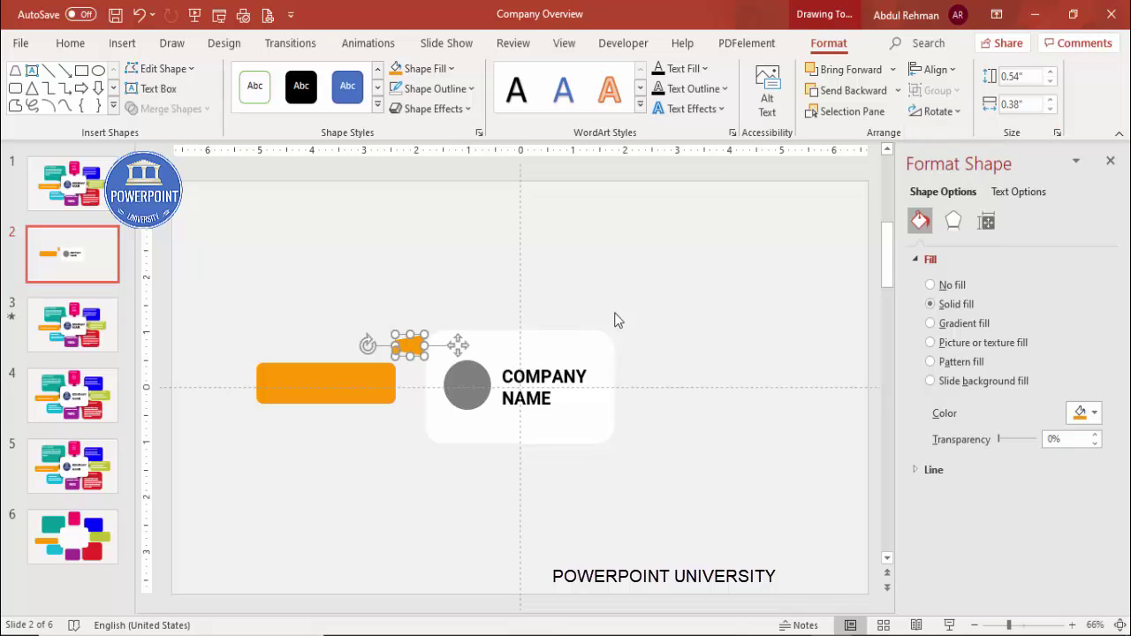
{"action": "left_click_drag", "start_coordinate": [409, 346], "coordinate": [409, 373]}
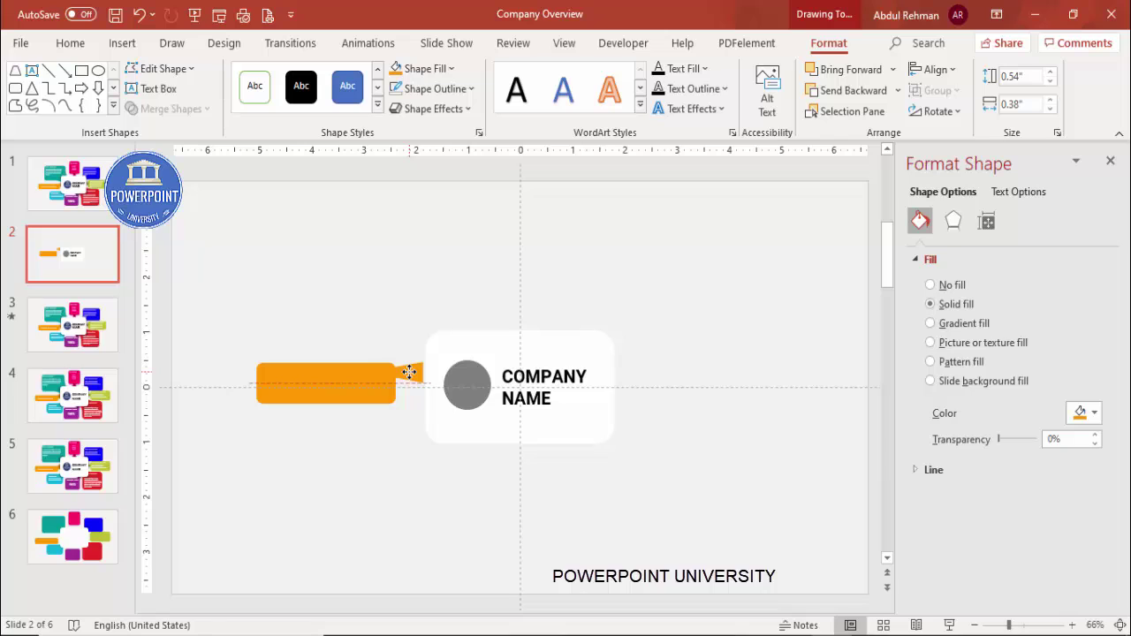
{"action": "left_click", "coordinate": [1025, 618]}
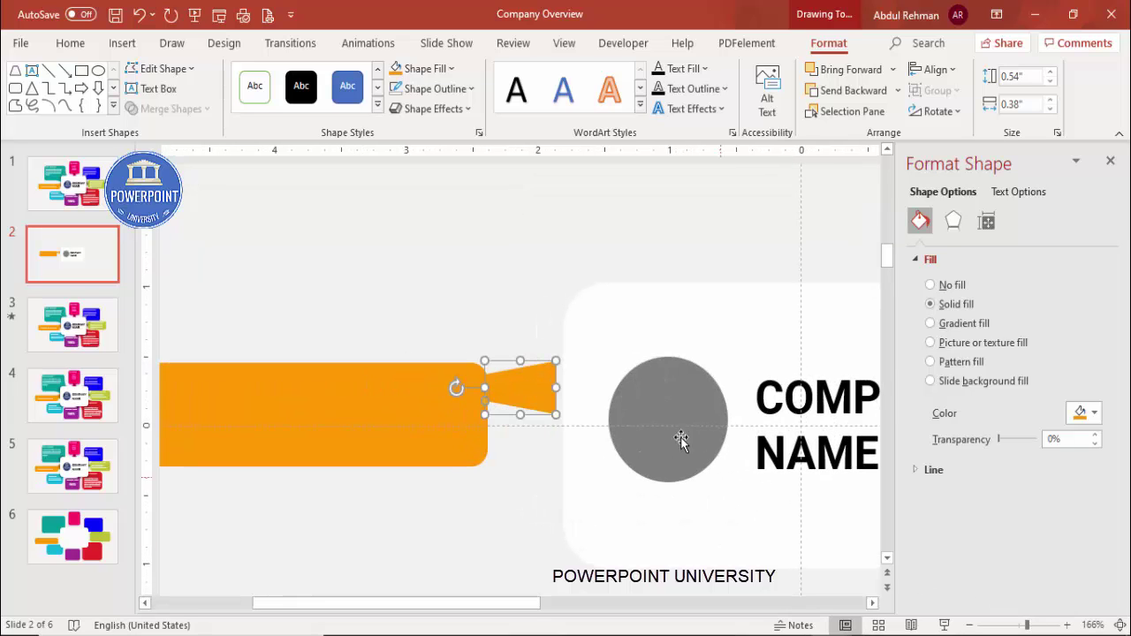
{"action": "left_click_drag", "start_coordinate": [531, 397], "coordinate": [570, 387]}
{"action": "left_click_drag", "start_coordinate": [484, 404], "coordinate": [487, 408]}
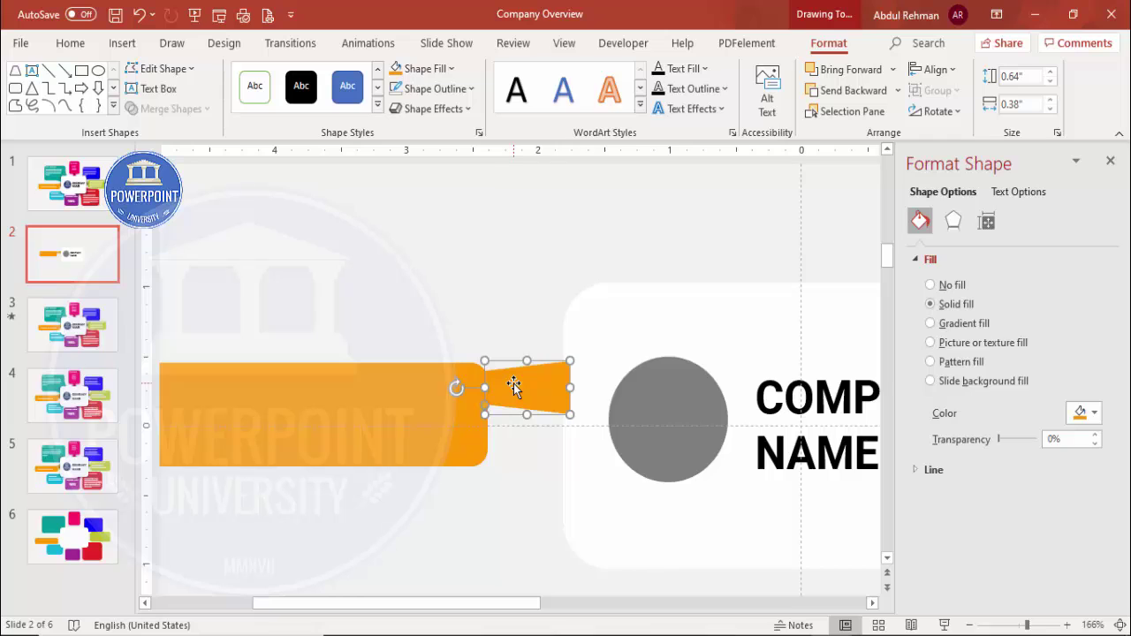
Curve the trapezoid's top and bottom edges inward with Edit Points to form a flared connector
{"action": "right_click", "coordinate": [514, 387]}
{"action": "left_click", "coordinate": [578, 305]}
{"action": "left_click", "coordinate": [571, 363]}
{"action": "mouse_move", "coordinate": [541, 365]}
{"action": "left_mouse_down"}
{"action": "mouse_move", "coordinate": [539, 389]}
{"action": "mouse_move", "coordinate": [511, 379]}
{"action": "mouse_move", "coordinate": [513, 397]}
{"action": "mouse_move", "coordinate": [538, 397]}
{"action": "mouse_move", "coordinate": [527, 378]}
{"action": "mouse_move", "coordinate": [503, 387]}
{"action": "left_mouse_up"}
{"action": "left_click", "coordinate": [484, 372]}
{"action": "left_click", "coordinate": [487, 405]}
{"action": "left_click", "coordinate": [570, 417]}
{"action": "left_click", "coordinate": [493, 386]}
{"action": "left_click", "coordinate": [501, 391]}
Butt the orange bar against the connector and send the connector behind the white card
{"action": "left_click_drag", "start_coordinate": [440, 403], "coordinate": [457, 404]}
{"action": "left_click", "coordinate": [458, 338]}
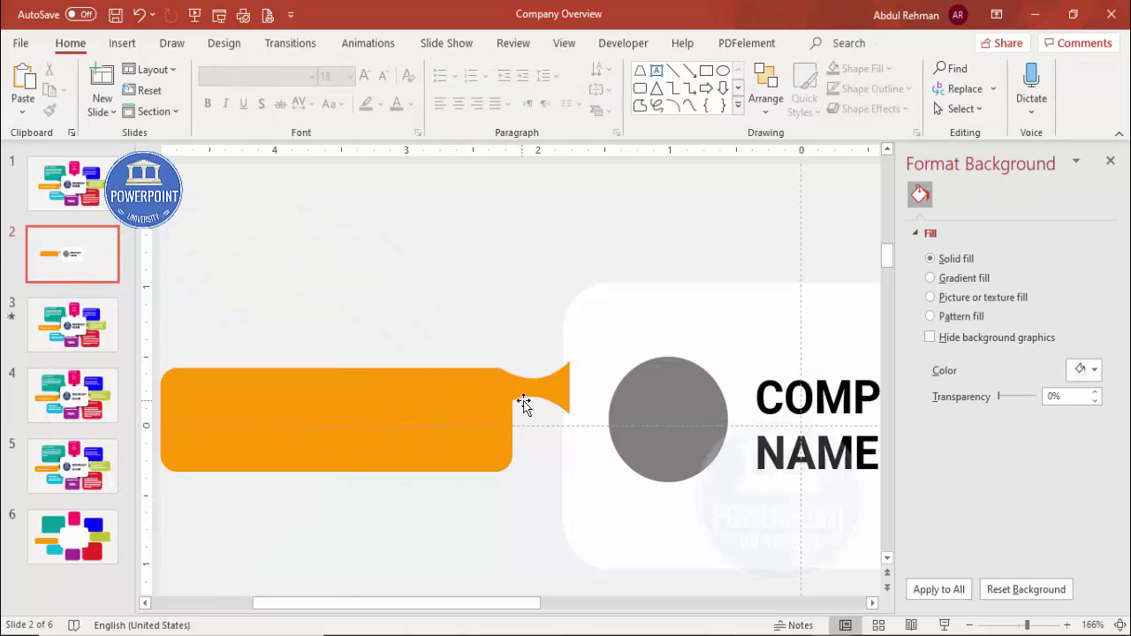
{"action": "left_click", "coordinate": [539, 398]}
{"action": "left_click", "coordinate": [828, 43]}
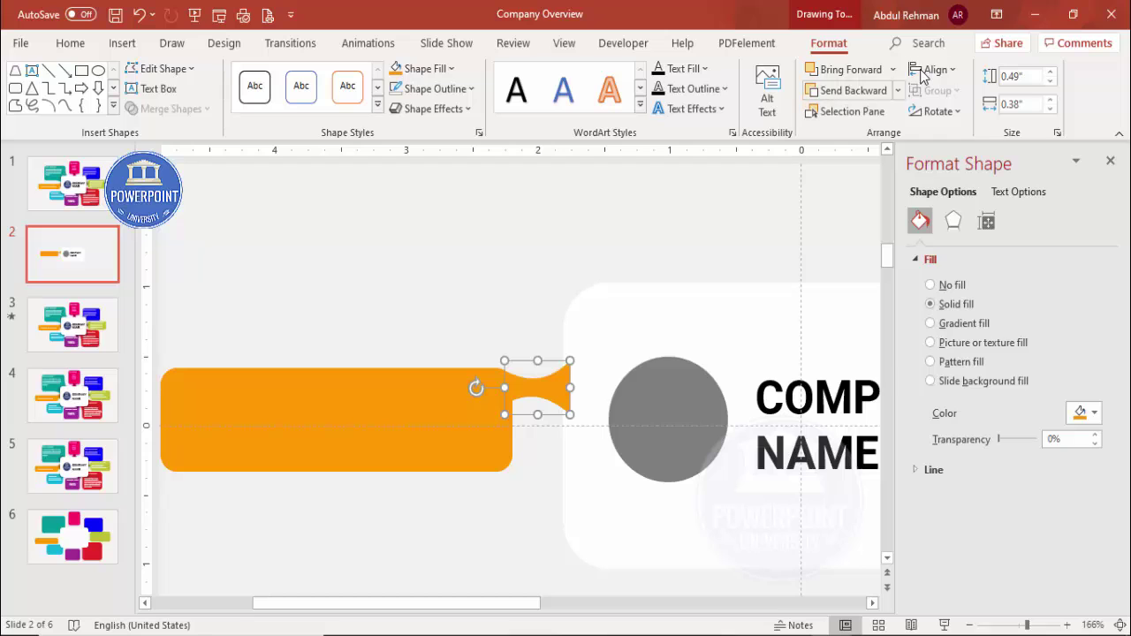
{"action": "left_click", "coordinate": [897, 90]}
{"action": "left_click", "coordinate": [869, 138]}
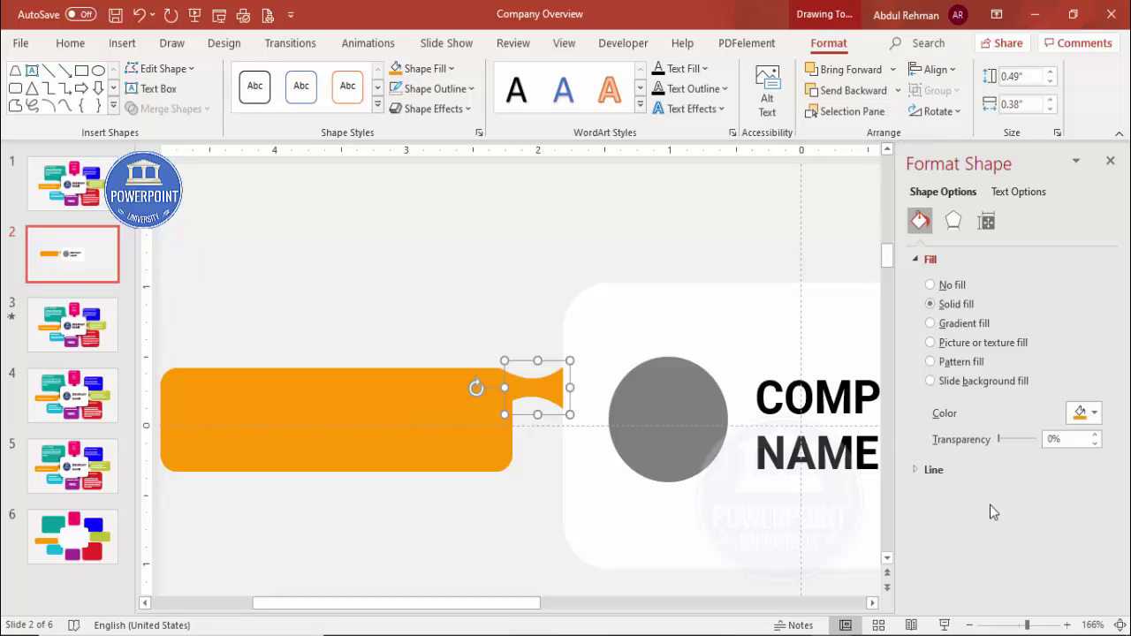
{"action": "left_click", "coordinate": [1119, 625]}
Union the orange bar and flared connector into one 3.1" by 0.79" banner
{"action": "left_click", "coordinate": [380, 385], "text": "shift"}
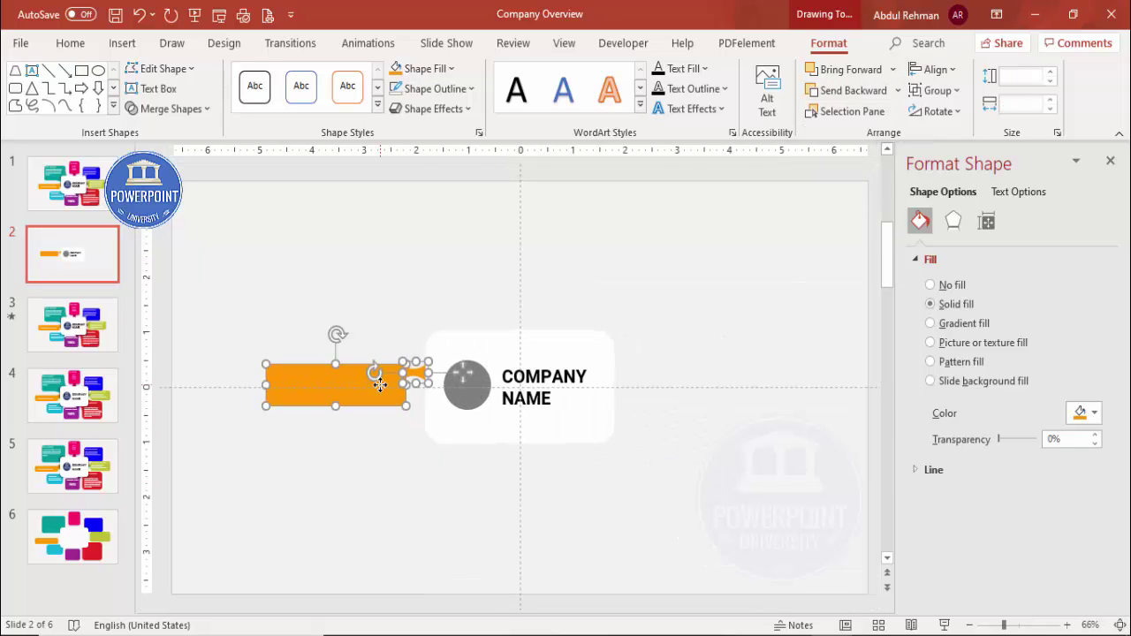
{"action": "left_click", "coordinate": [199, 110]}
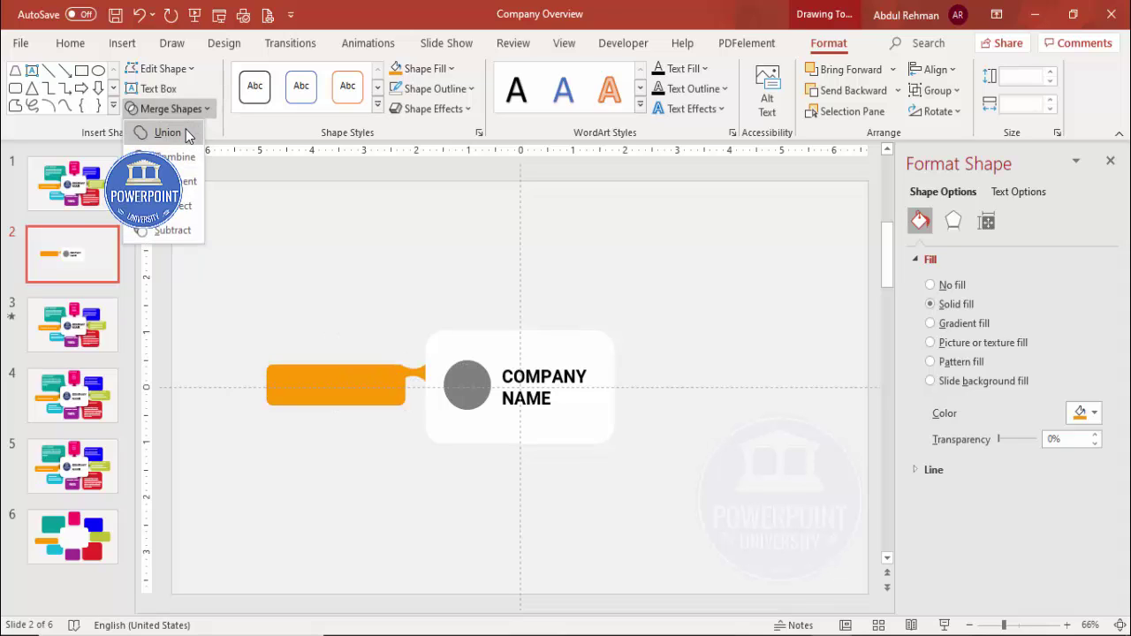
{"action": "left_click", "coordinate": [188, 132]}
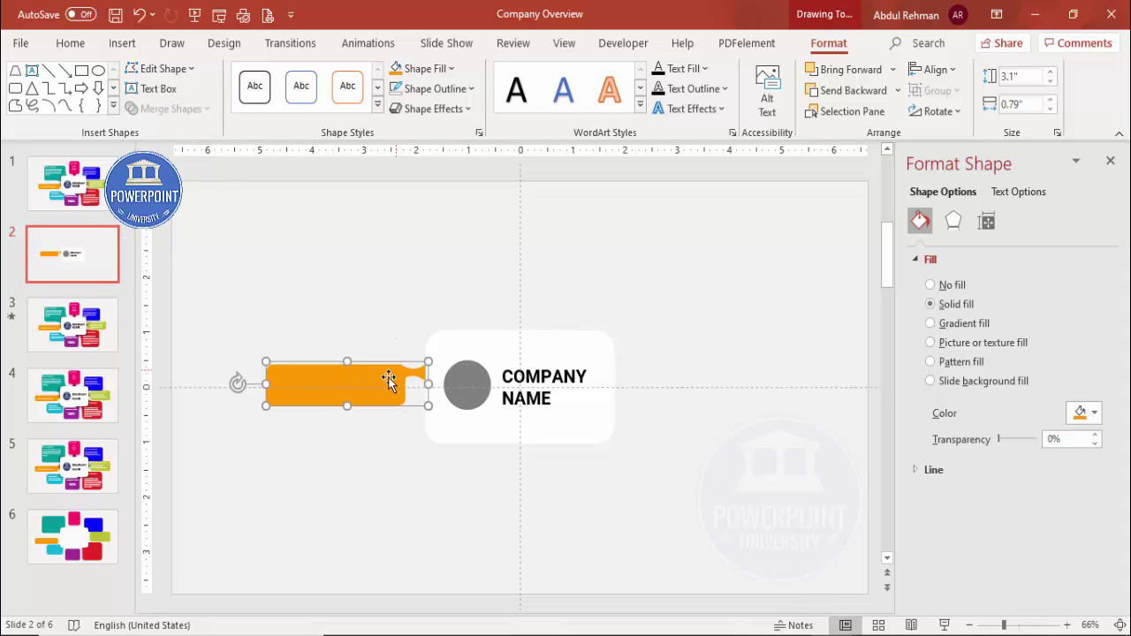
{"action": "left_click", "coordinate": [379, 302]}
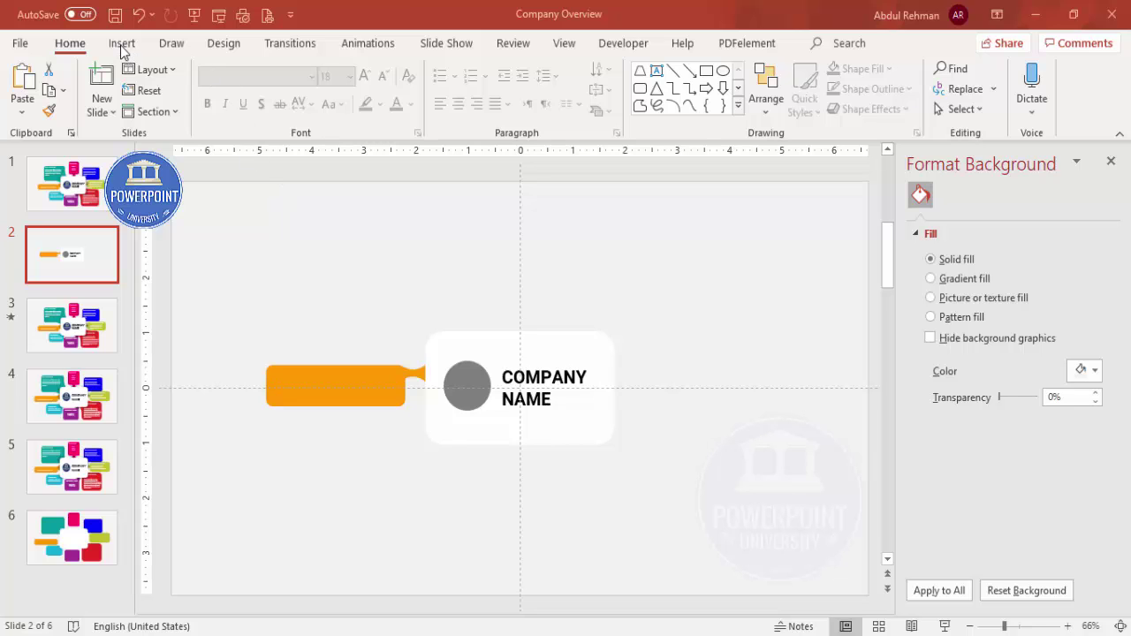
Draw a 1.64" by 2.89" rounded rectangle above the orange banner
{"action": "left_click", "coordinate": [121, 44]}
{"action": "left_click", "coordinate": [261, 112]}
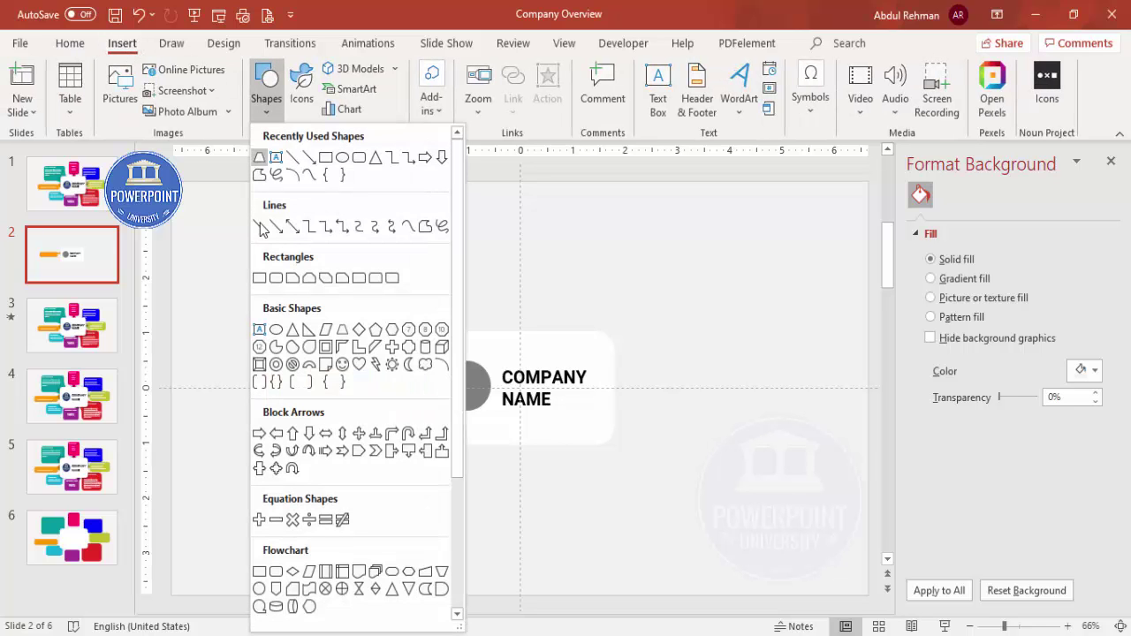
{"action": "left_click", "coordinate": [275, 279]}
{"action": "left_click_drag", "start_coordinate": [303, 259], "coordinate": [444, 347]}
{"action": "mouse_move", "coordinate": [373, 284]}
{"action": "left_mouse_down"}
{"action": "mouse_move", "coordinate": [362, 285]}
{"action": "mouse_move", "coordinate": [372, 291]}
{"action": "left_mouse_up"}
{"action": "left_click", "coordinate": [436, 89]}
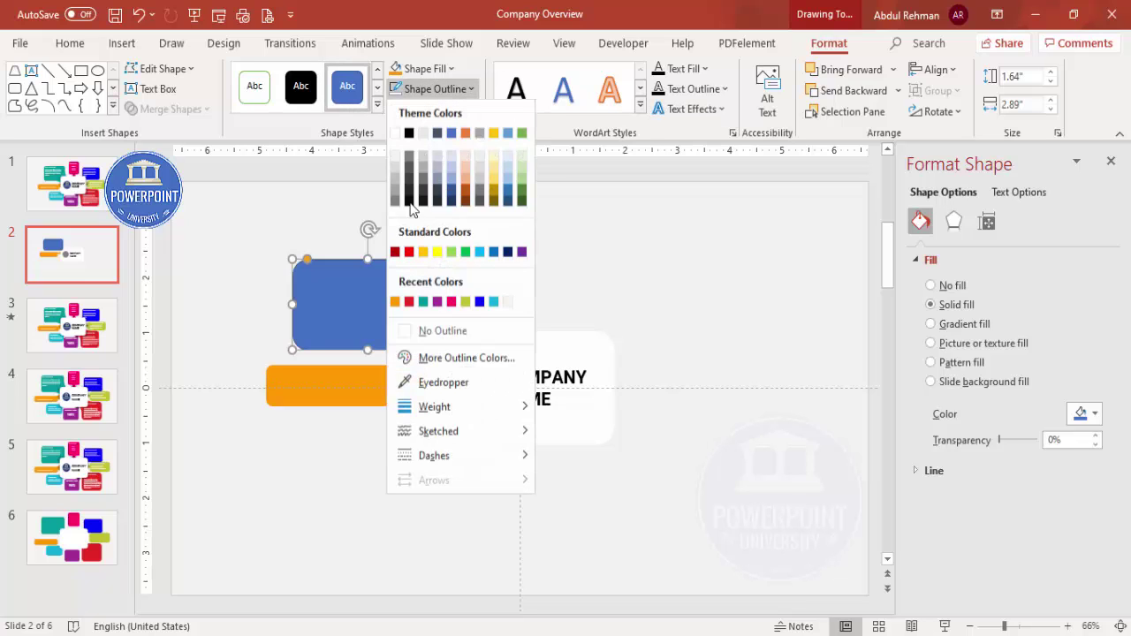
{"action": "left_click", "coordinate": [454, 286]}
{"action": "left_click", "coordinate": [428, 284]}
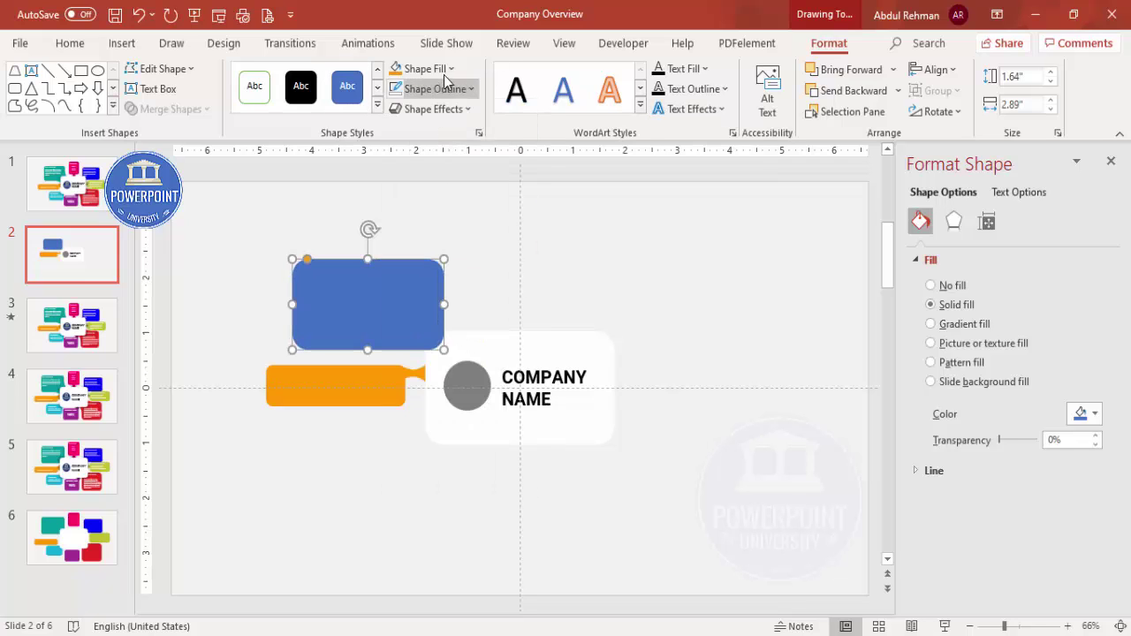
Fill the rounded rectangle teal and send it backward behind the white card
{"action": "left_click", "coordinate": [423, 68]}
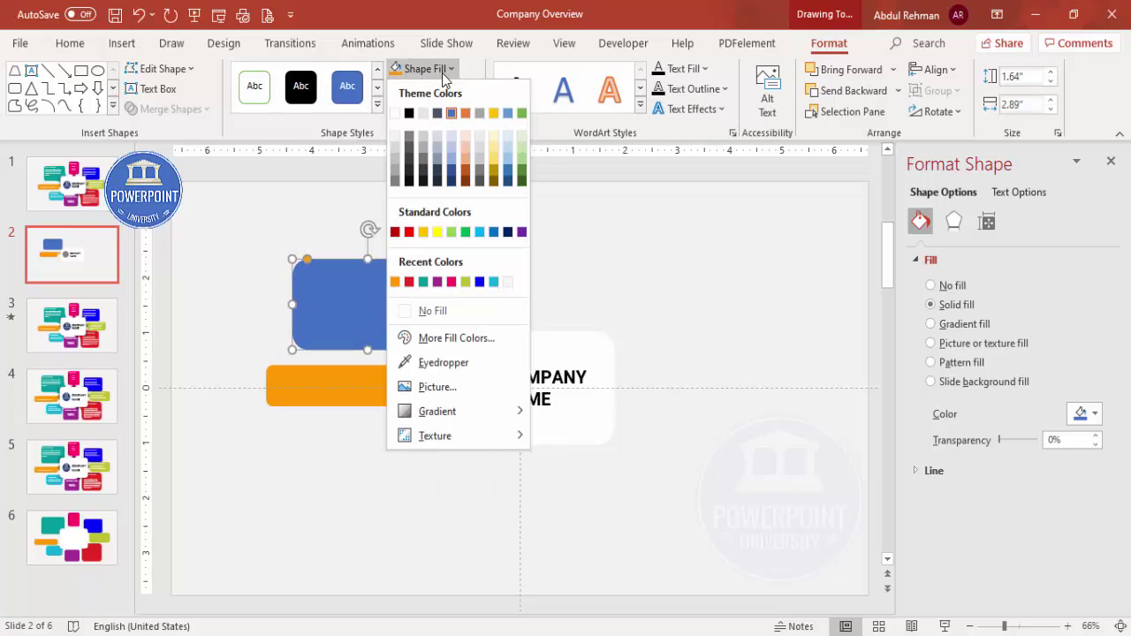
{"action": "left_click", "coordinate": [424, 282]}
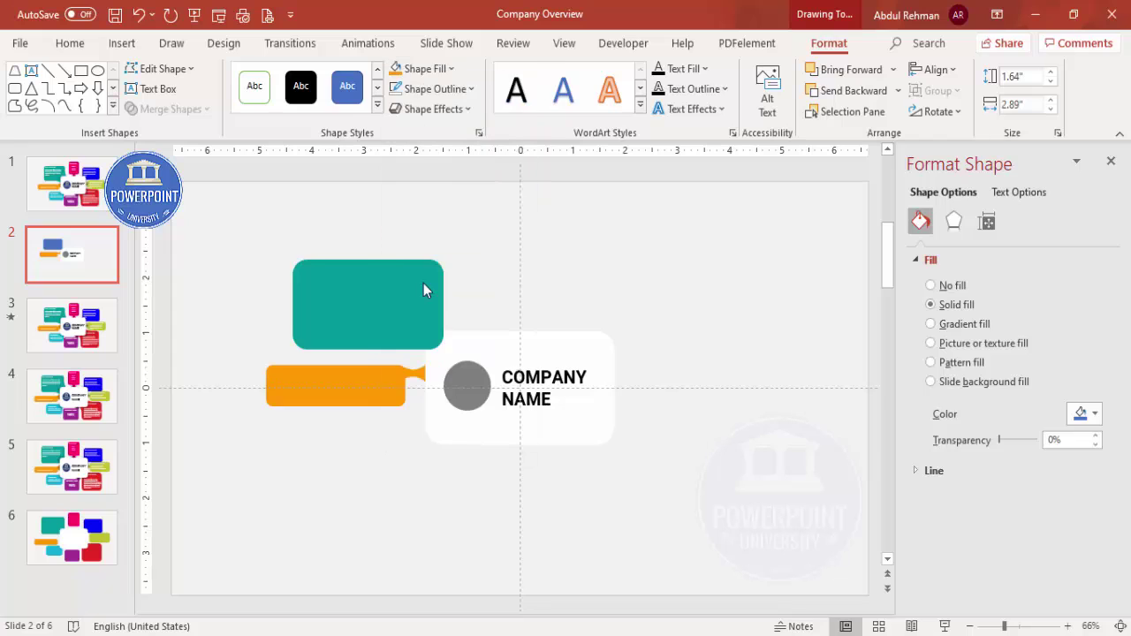
{"action": "left_click", "coordinate": [898, 90]}
{"action": "left_click", "coordinate": [865, 114]}
{"action": "left_click", "coordinate": [712, 237]}
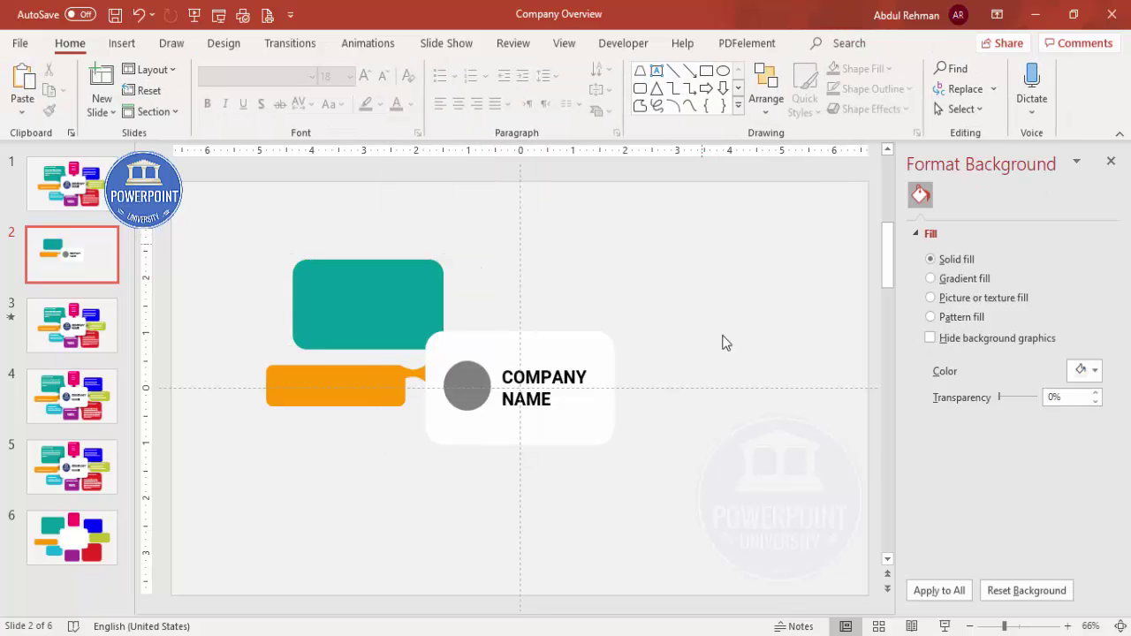
{"action": "left_click", "coordinate": [1023, 628]}
Draw a teal right triangle between the banners and the white card
{"action": "left_click_drag", "start_coordinate": [608, 617], "coordinate": [527, 613]}
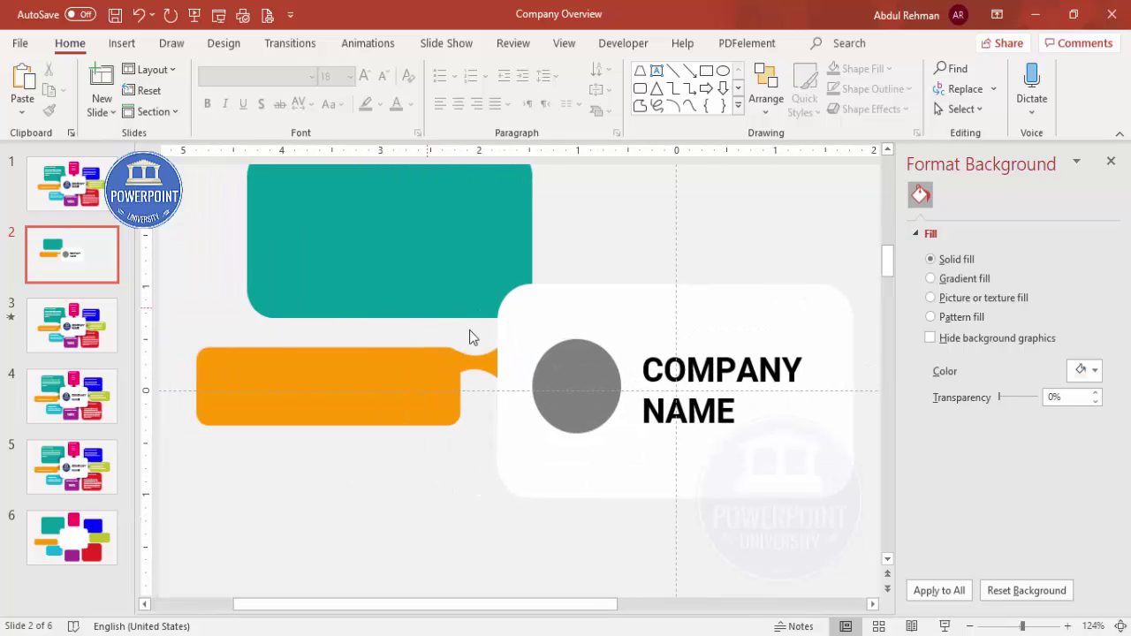
{"action": "left_click", "coordinate": [122, 43]}
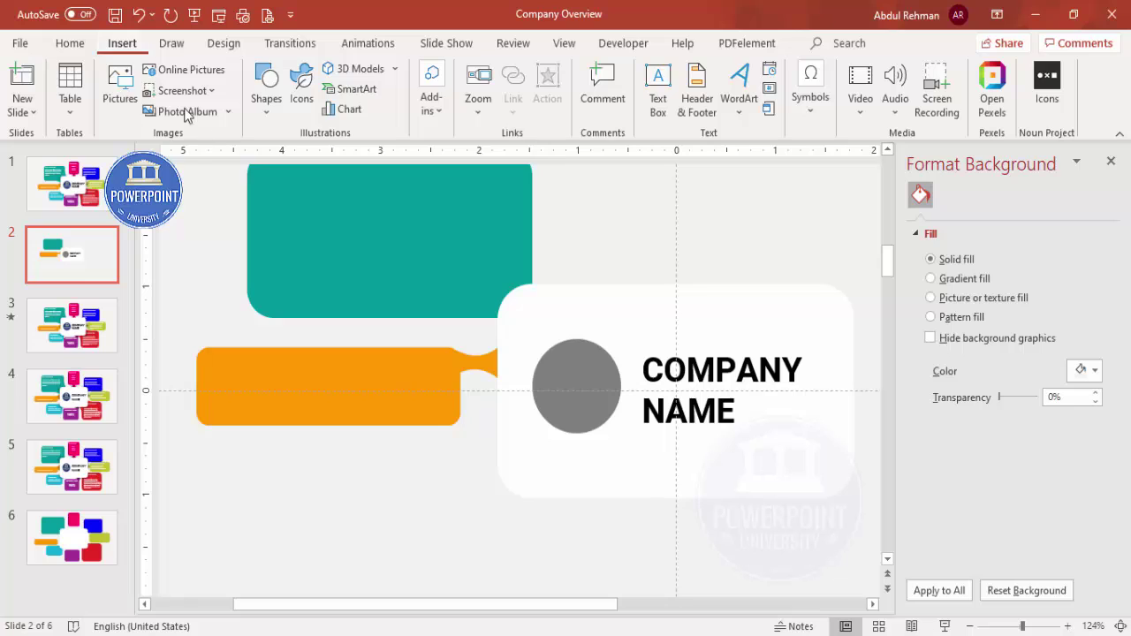
{"action": "left_click", "coordinate": [263, 104]}
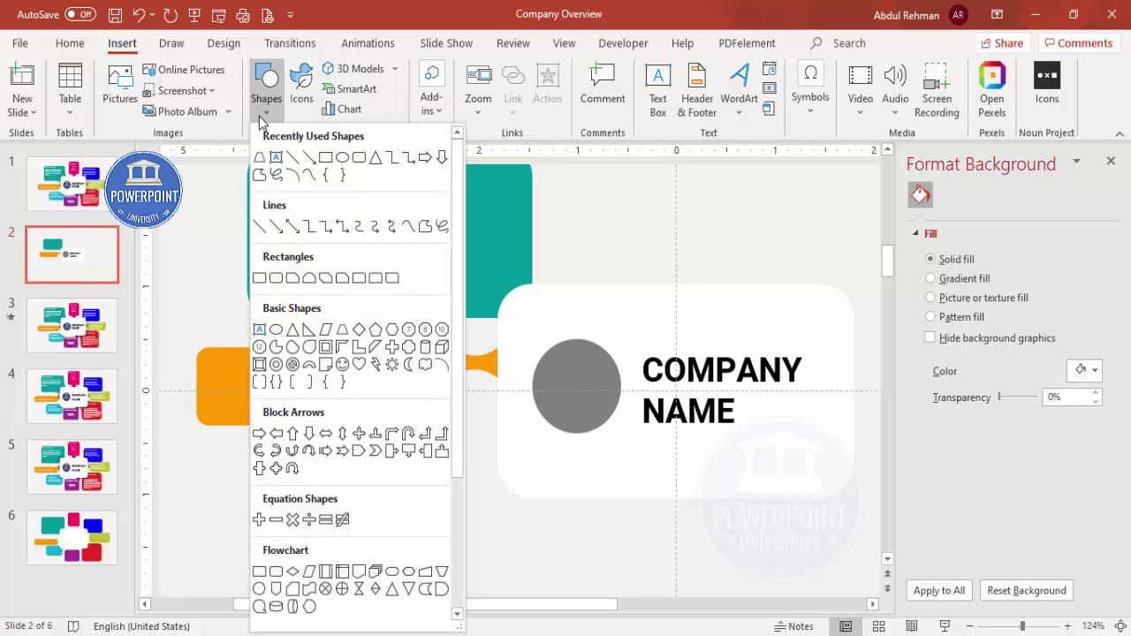
{"action": "left_click", "coordinate": [310, 331]}
{"action": "left_click_drag", "start_coordinate": [451, 318], "coordinate": [548, 340]}
{"action": "left_click", "coordinate": [446, 92]}
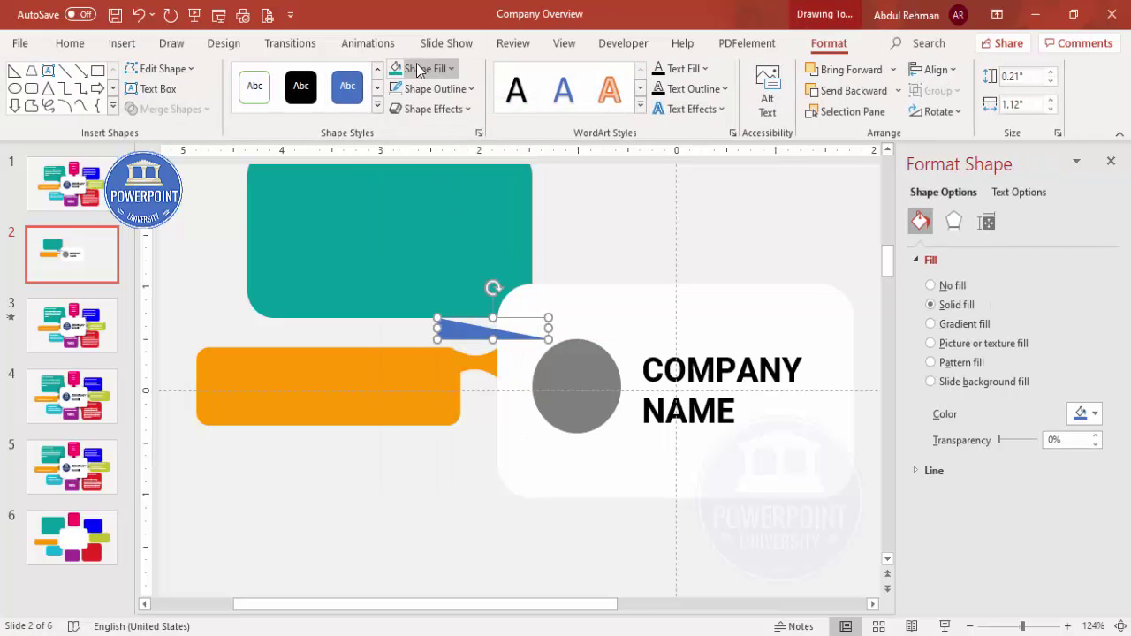
{"action": "left_click", "coordinate": [418, 71]}
Flip the triangle vertically and horizontally, then narrow it and nudge it left
{"action": "left_click", "coordinate": [944, 114]}
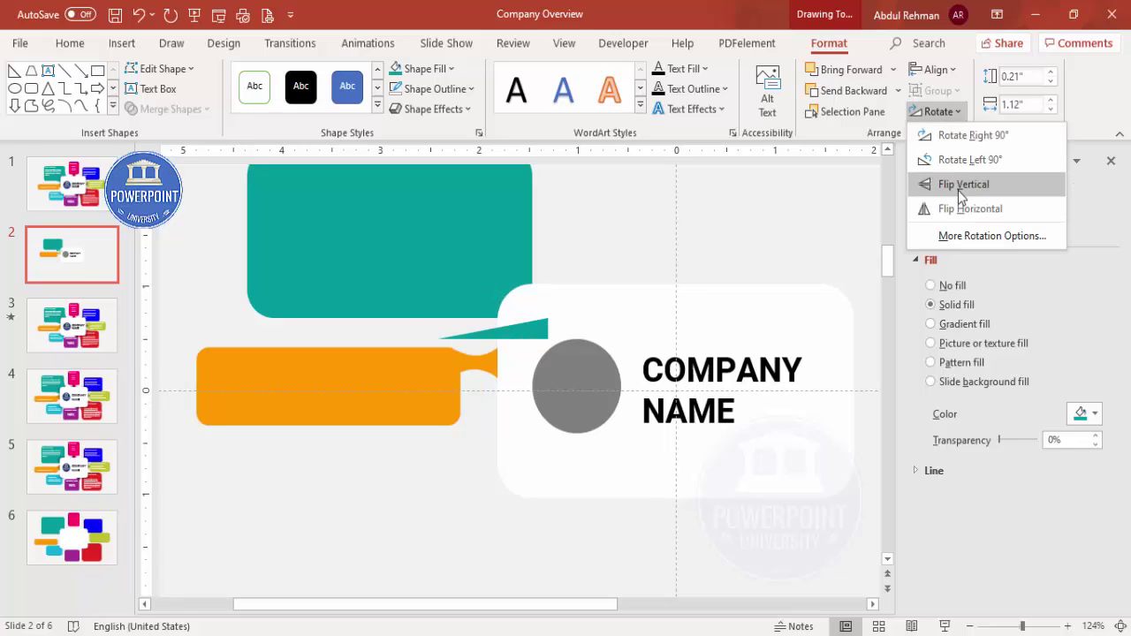
{"action": "left_click", "coordinate": [958, 186]}
{"action": "left_click", "coordinate": [939, 111]}
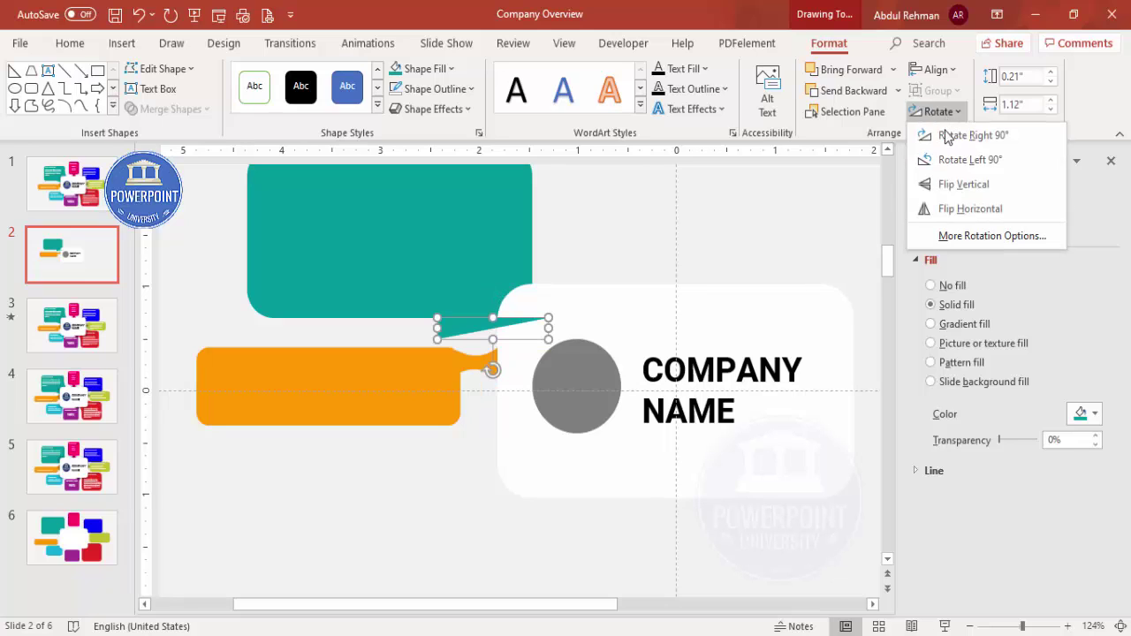
{"action": "left_click", "coordinate": [951, 210]}
{"action": "left_click_drag", "start_coordinate": [551, 328], "coordinate": [573, 243]}
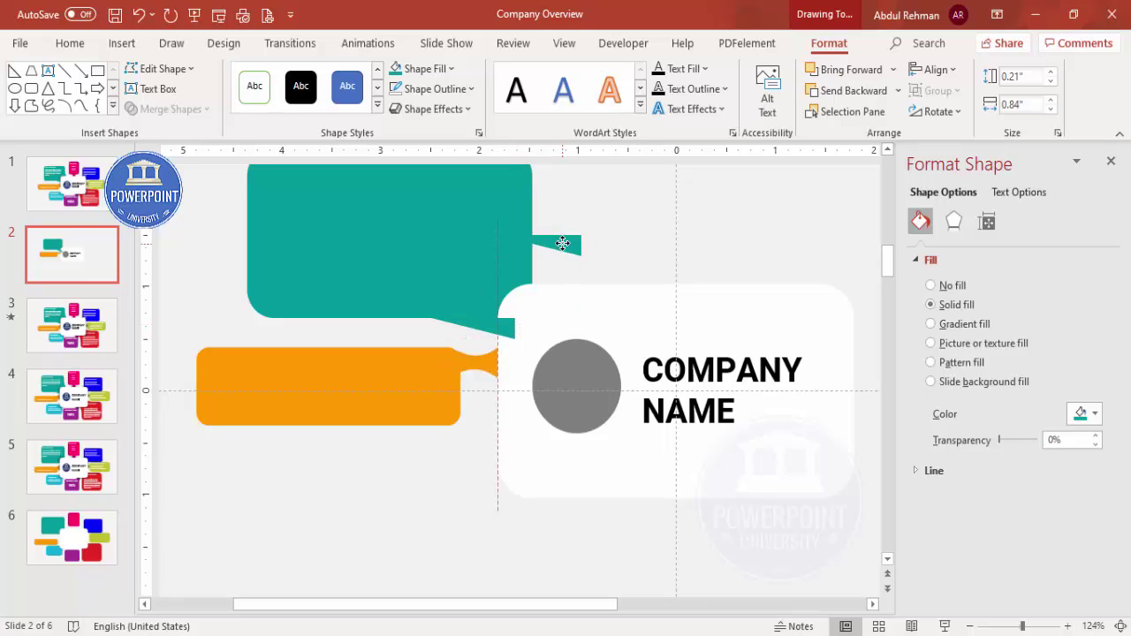
Rotate the triangle 90° right, flip it horizontally, and align it against the teal banner's right edge
{"action": "left_click", "coordinate": [938, 111]}
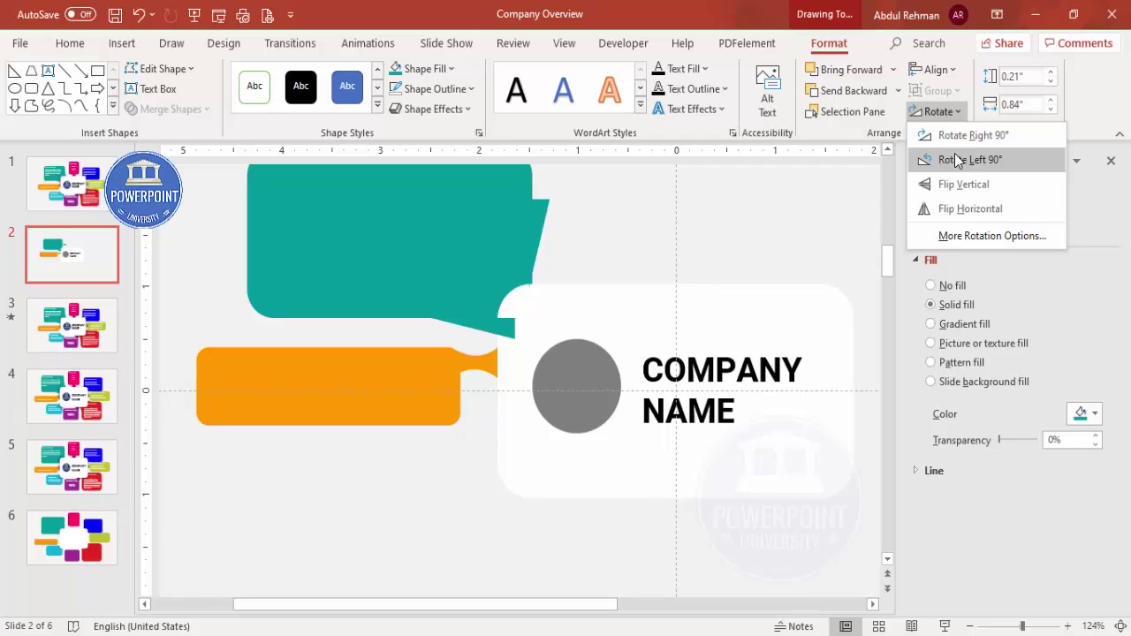
{"action": "left_click", "coordinate": [960, 144]}
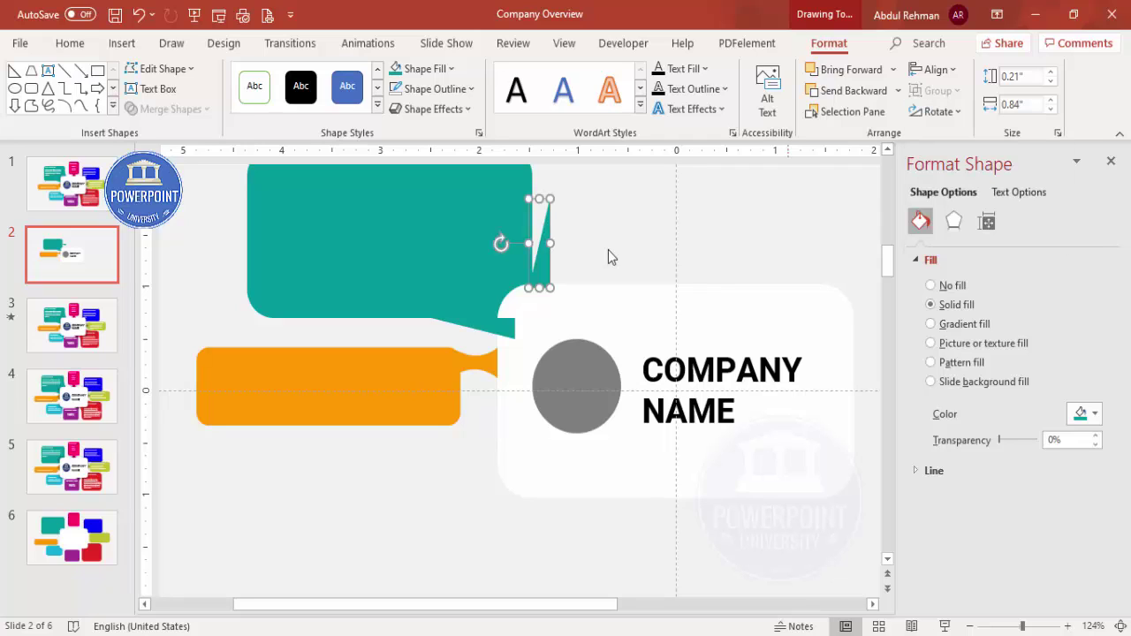
{"action": "left_click_drag", "start_coordinate": [541, 265], "coordinate": [535, 290]}
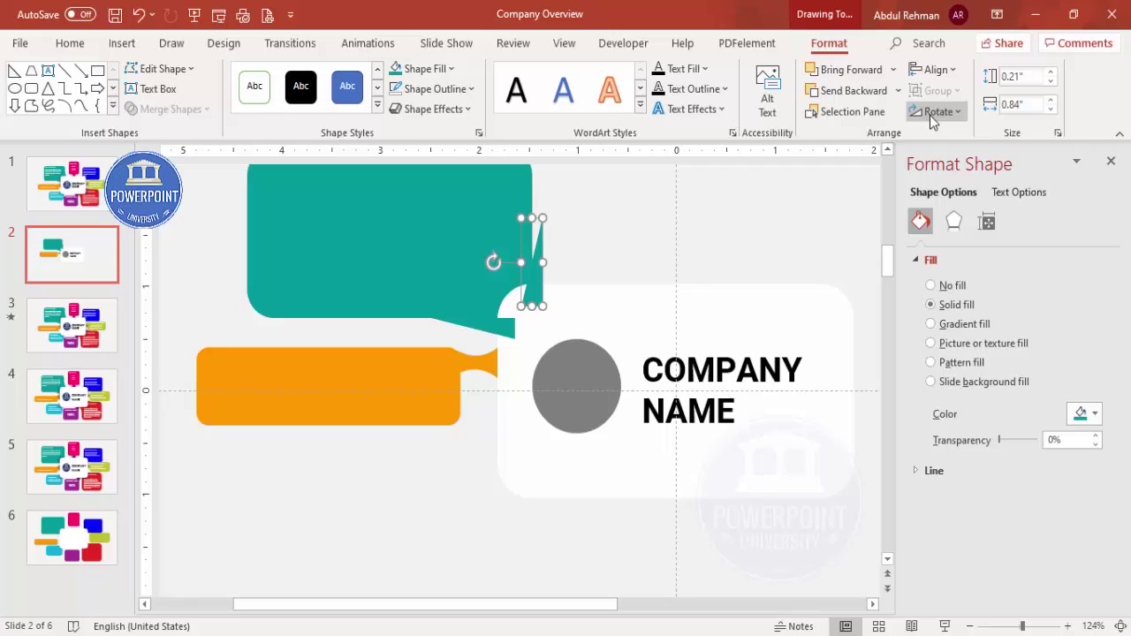
{"action": "left_click", "coordinate": [935, 112]}
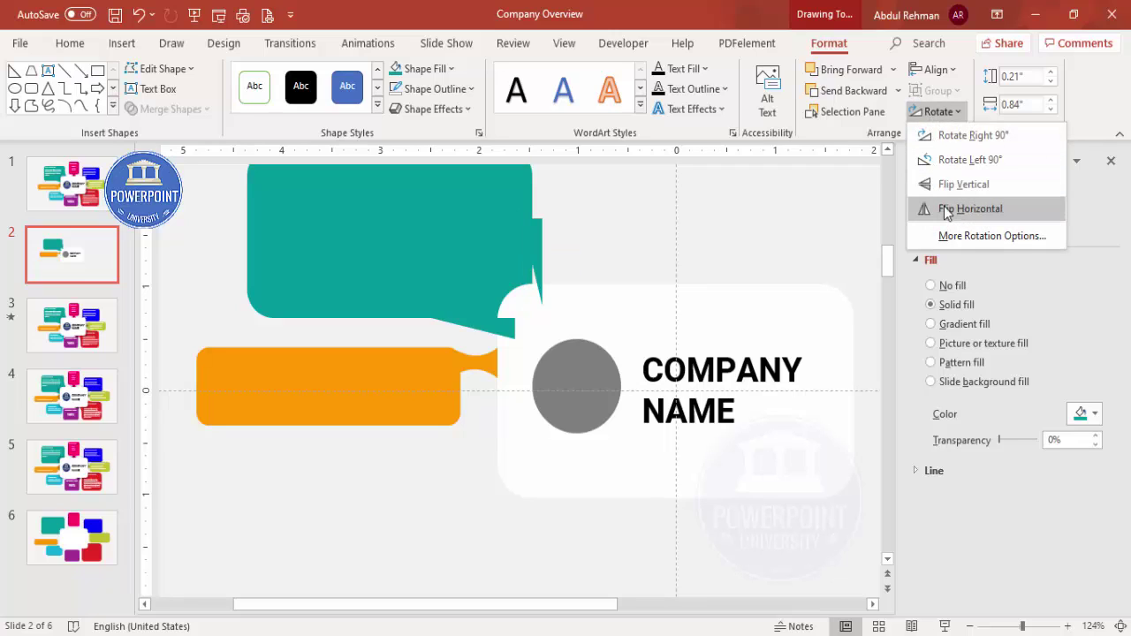
{"action": "left_click", "coordinate": [946, 210]}
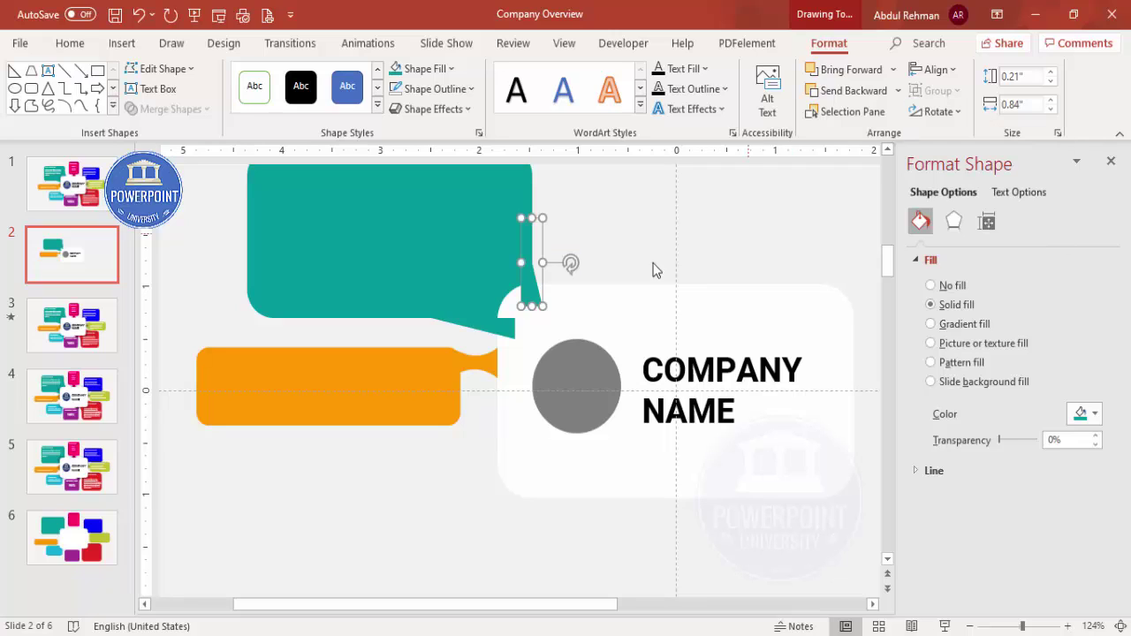
{"action": "mouse_move", "coordinate": [533, 294]}
{"action": "left_mouse_down"}
{"action": "mouse_move", "coordinate": [564, 292]}
{"action": "mouse_move", "coordinate": [545, 288]}
{"action": "left_mouse_up"}
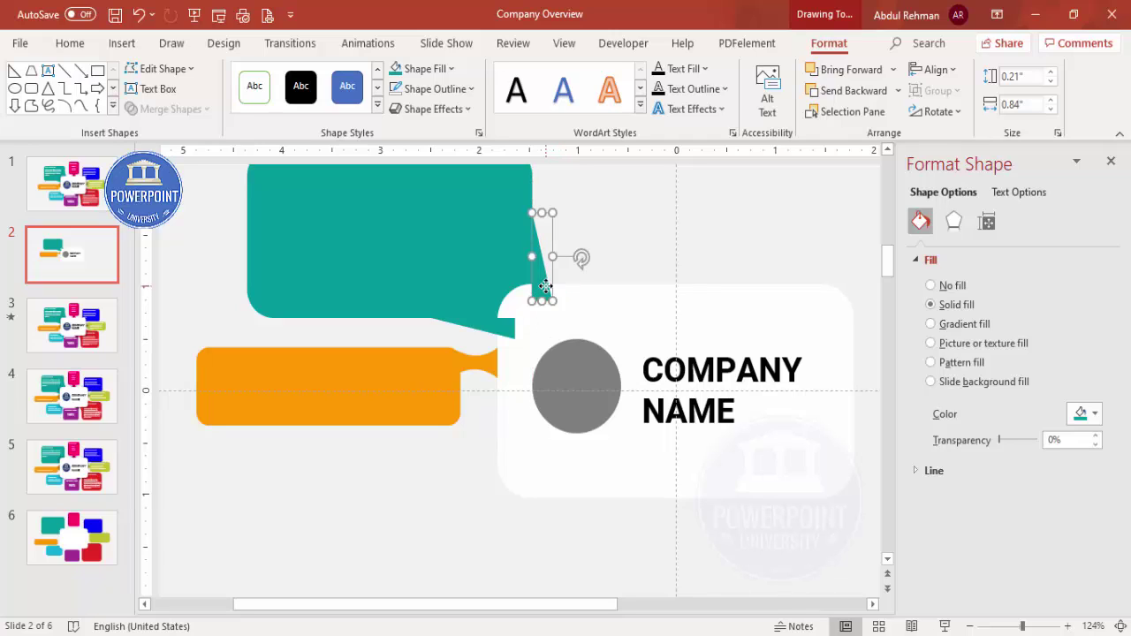
Send both teal triangles behind the white card
{"action": "left_click", "coordinate": [487, 329], "text": "shift"}
{"action": "left_click", "coordinate": [896, 91]}
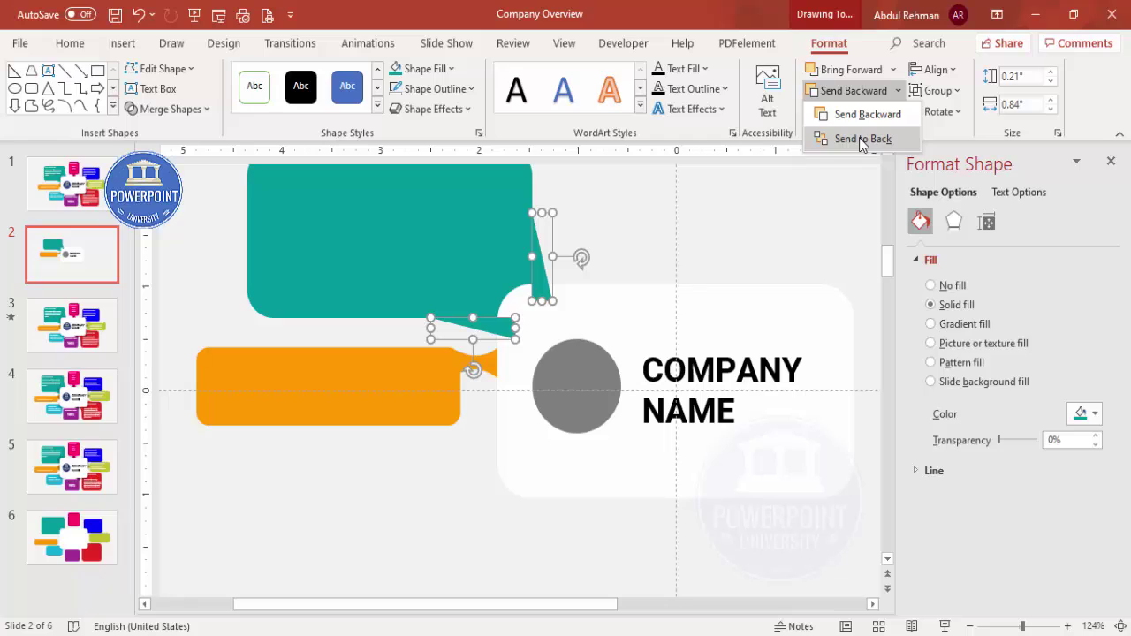
{"action": "left_click", "coordinate": [862, 139]}
{"action": "left_click", "coordinate": [488, 323]}
Curve the small teal triangle's top edge with Edit Points
{"action": "left_click", "coordinate": [485, 326]}
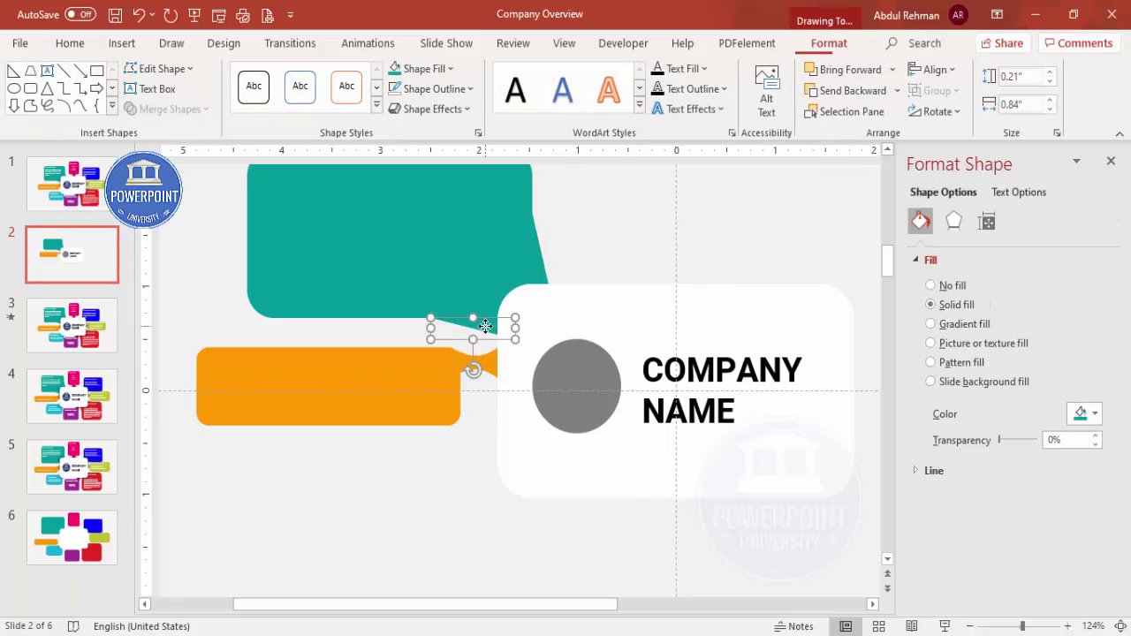
{"action": "right_click", "coordinate": [485, 326]}
{"action": "left_click", "coordinate": [543, 233]}
{"action": "left_click", "coordinate": [434, 319]}
{"action": "left_click_drag", "start_coordinate": [461, 328], "coordinate": [492, 331]}
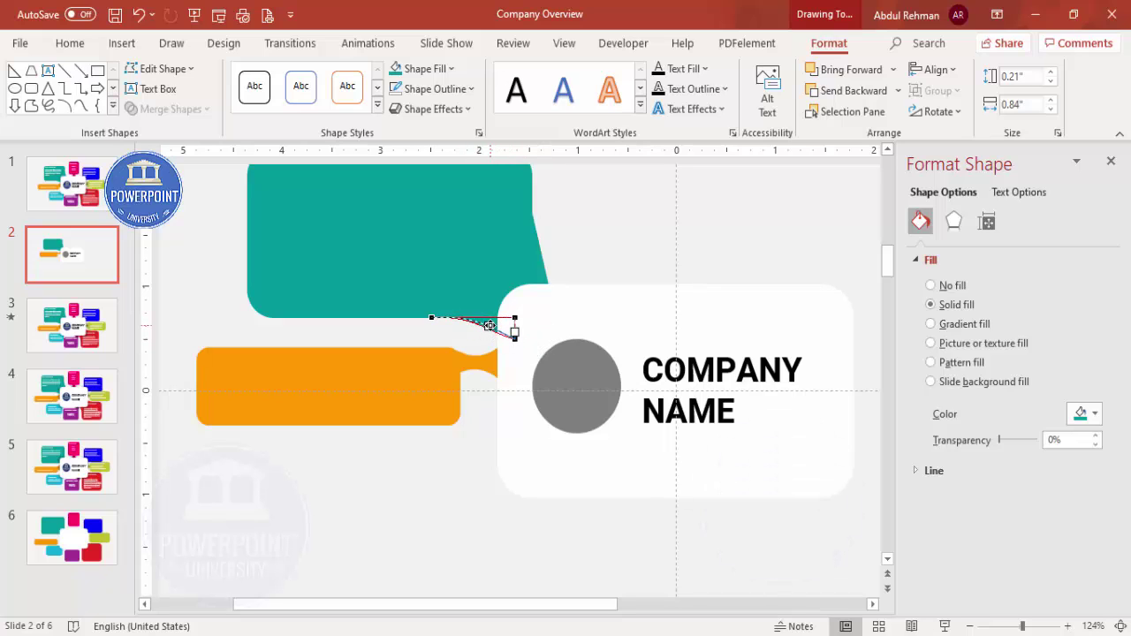
{"action": "left_click", "coordinate": [582, 252]}
Reshape the teal curved shape's points so its right edge bows inward
{"action": "left_click", "coordinate": [531, 257]}
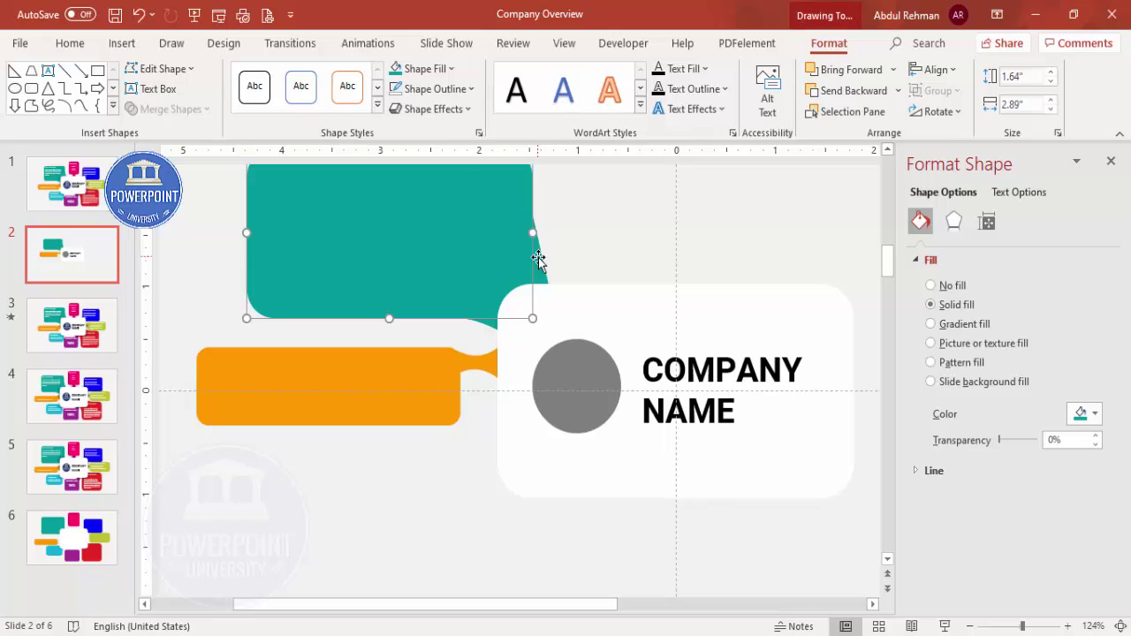
{"action": "right_click", "coordinate": [534, 256]}
{"action": "left_click", "coordinate": [594, 306]}
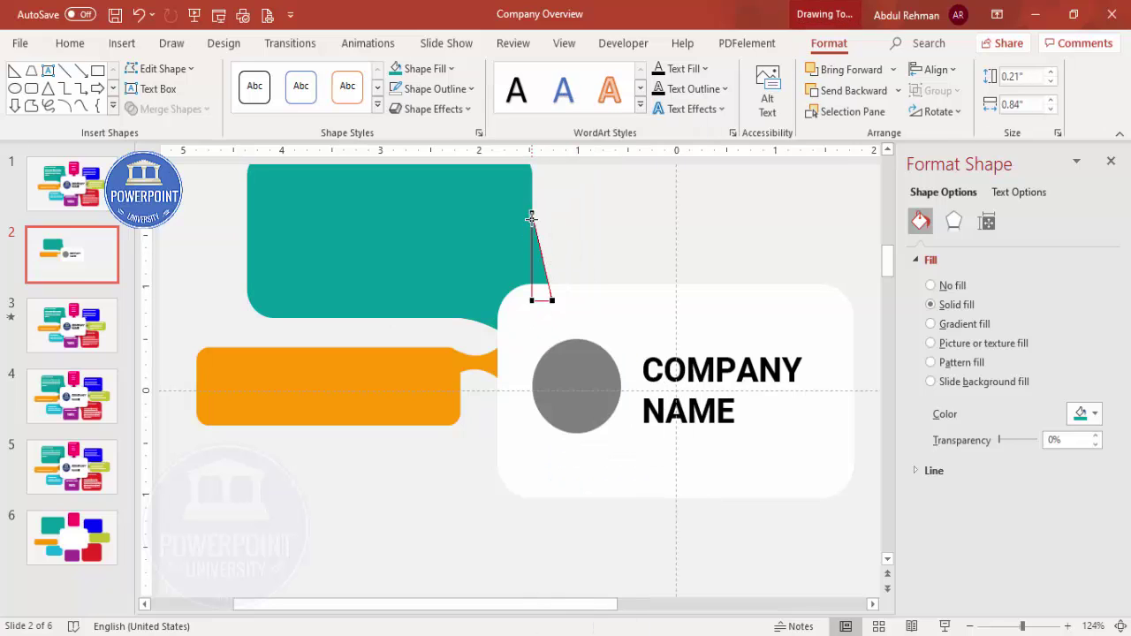
{"action": "left_click", "coordinate": [531, 213]}
{"action": "left_click_drag", "start_coordinate": [535, 249], "coordinate": [534, 251]}
{"action": "left_click_drag", "start_coordinate": [551, 301], "coordinate": [539, 276]}
{"action": "left_click", "coordinate": [563, 263]}
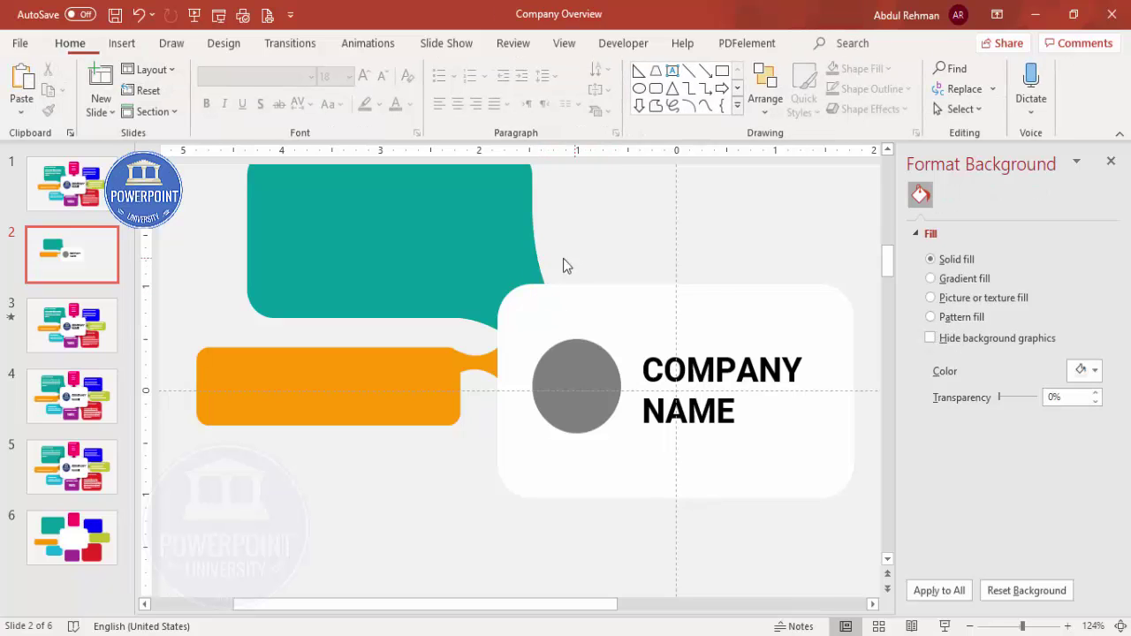
Move the leftover thin teal sliver to the slide's lower left
{"action": "left_click", "coordinate": [487, 306]}
{"action": "left_click", "coordinate": [491, 322], "text": "shift"}
{"action": "left_click", "coordinate": [541, 281], "text": "shift"}
{"action": "left_click", "coordinate": [593, 277]}
{"action": "left_click", "coordinate": [538, 278]}
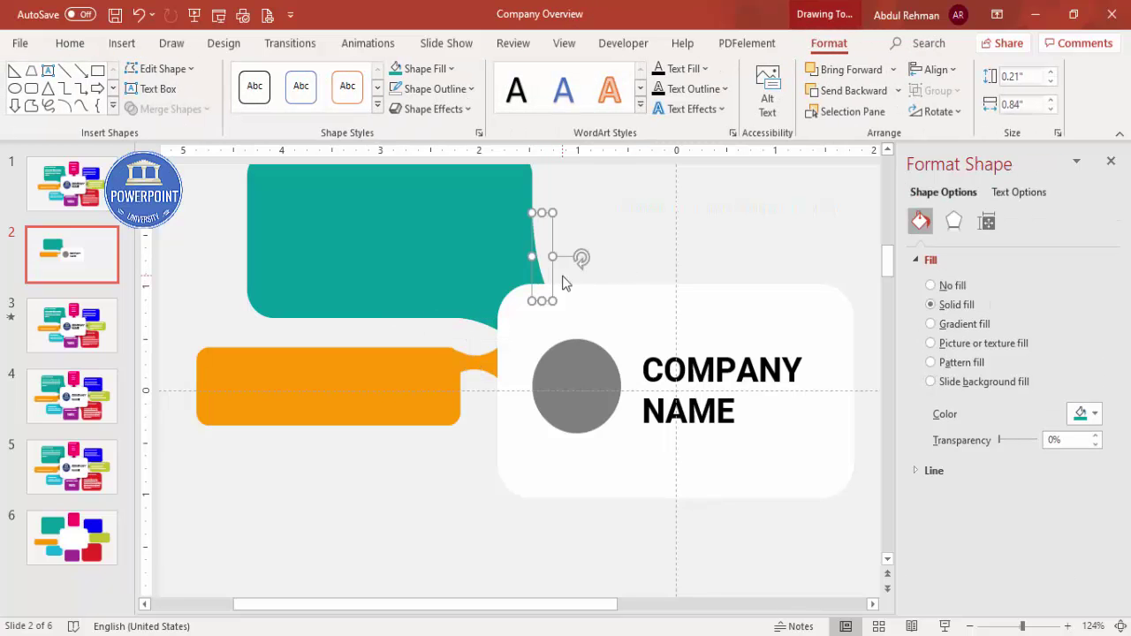
{"action": "left_click_drag", "start_coordinate": [553, 303], "coordinate": [203, 542]}
{"action": "left_click", "coordinate": [472, 314]}
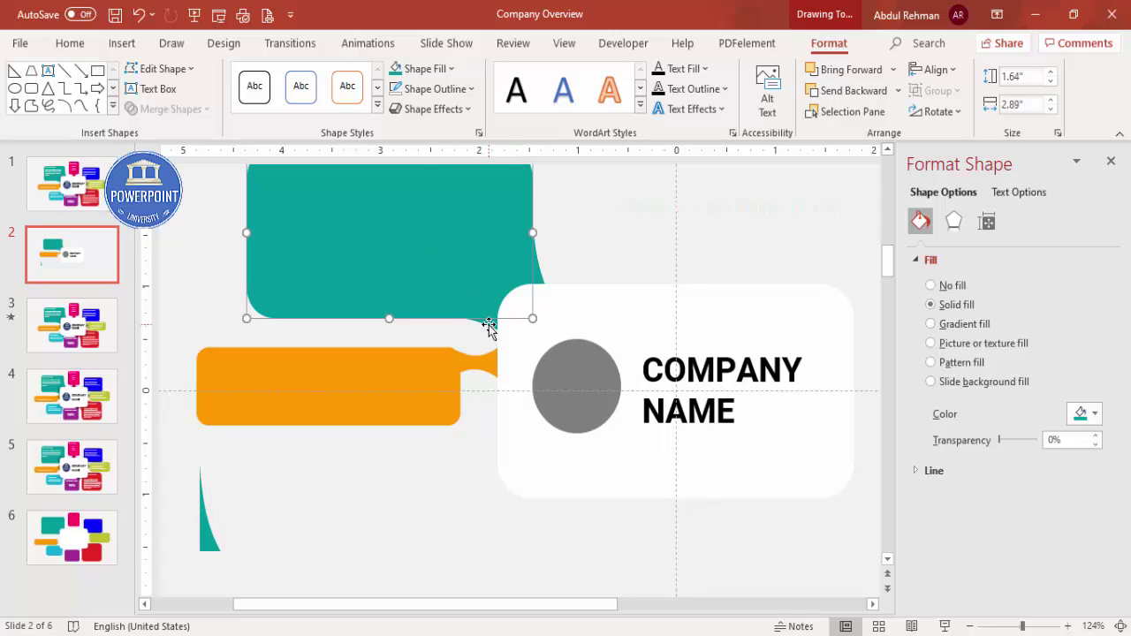
Union the teal banner with its curved connectors into one shape
{"action": "left_click", "coordinate": [489, 326], "text": "shift"}
{"action": "left_click", "coordinate": [533, 285], "text": "shift"}
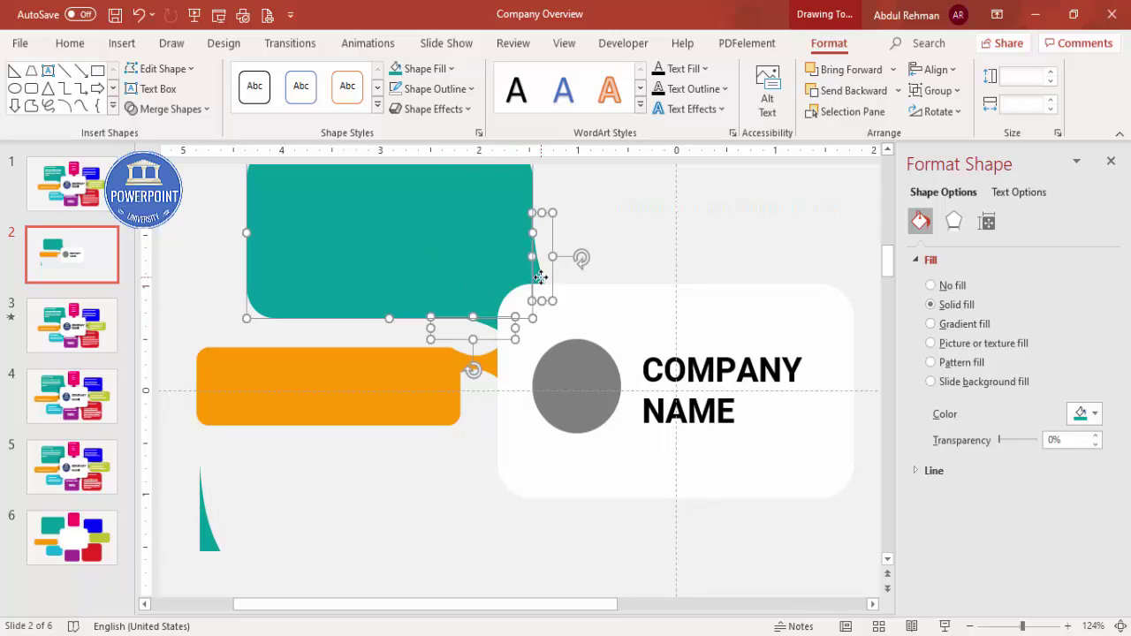
{"action": "left_click", "coordinate": [206, 107]}
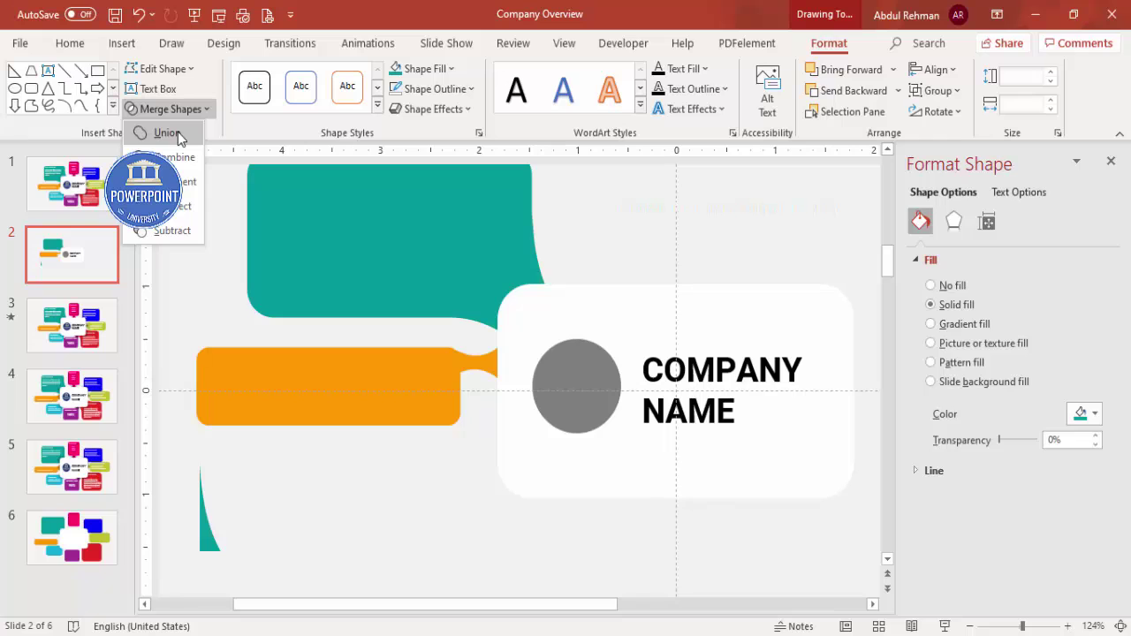
{"action": "left_click", "coordinate": [178, 132]}
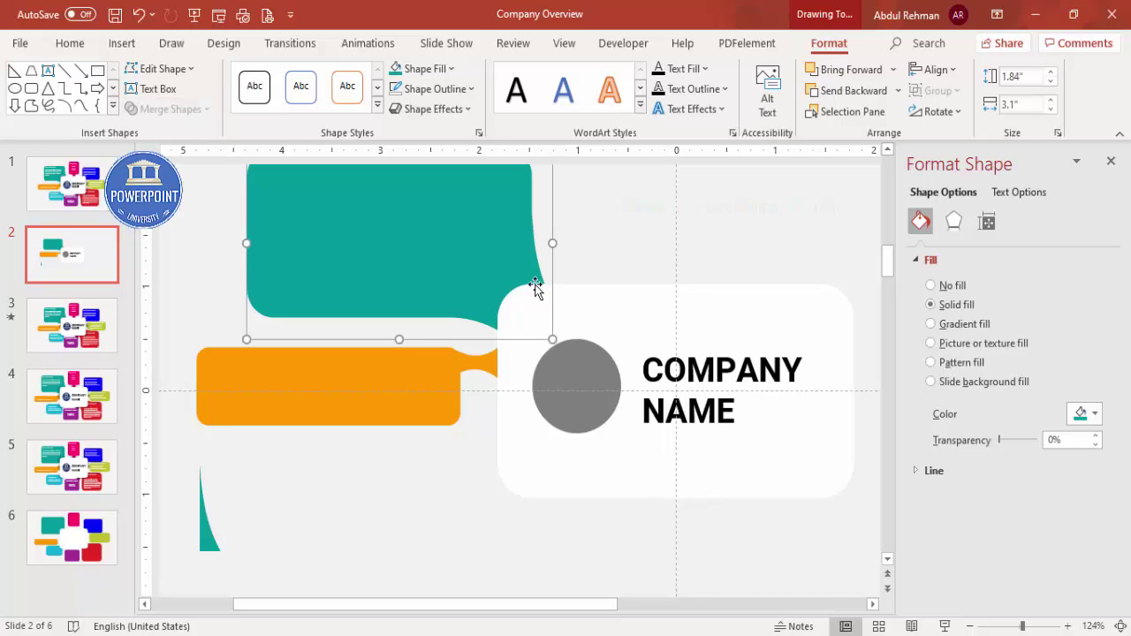
{"action": "left_click", "coordinate": [1112, 626]}
Deselect the merged shape and open the Insert Shapes gallery
{"action": "left_click", "coordinate": [684, 320]}
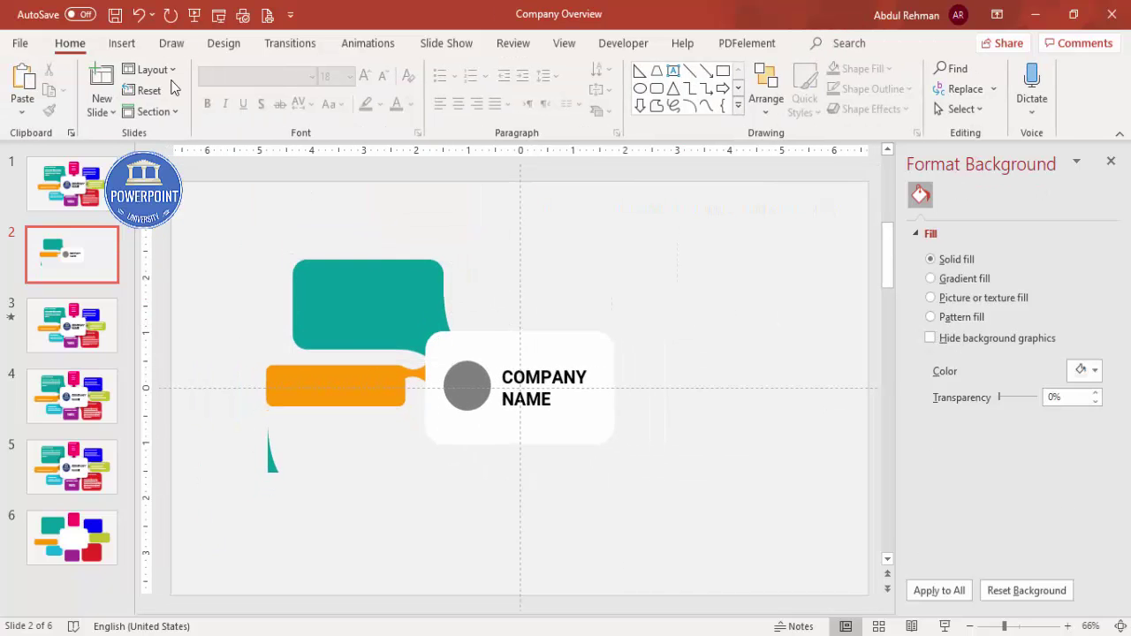
{"action": "left_click", "coordinate": [122, 43]}
{"action": "left_click", "coordinate": [265, 84]}
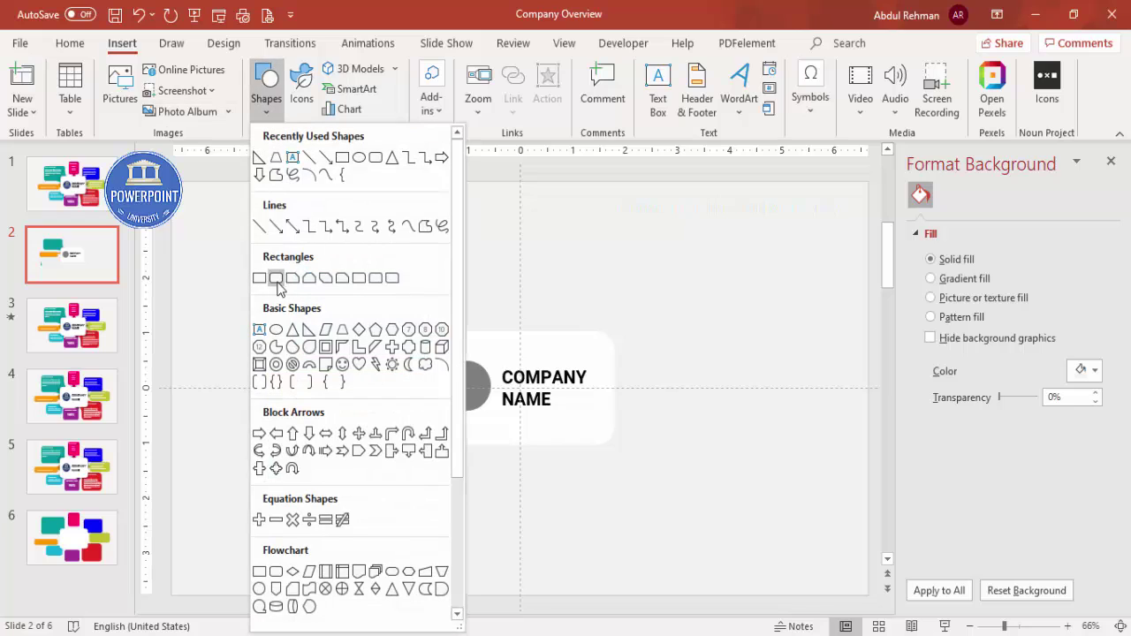